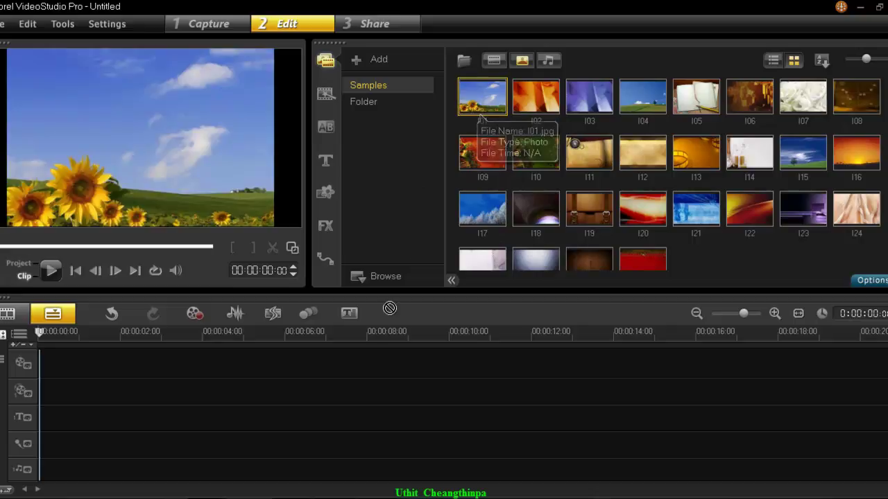
- Set the duration of the I01 photo on the video track to 5 seconds
double_click(147, 362)
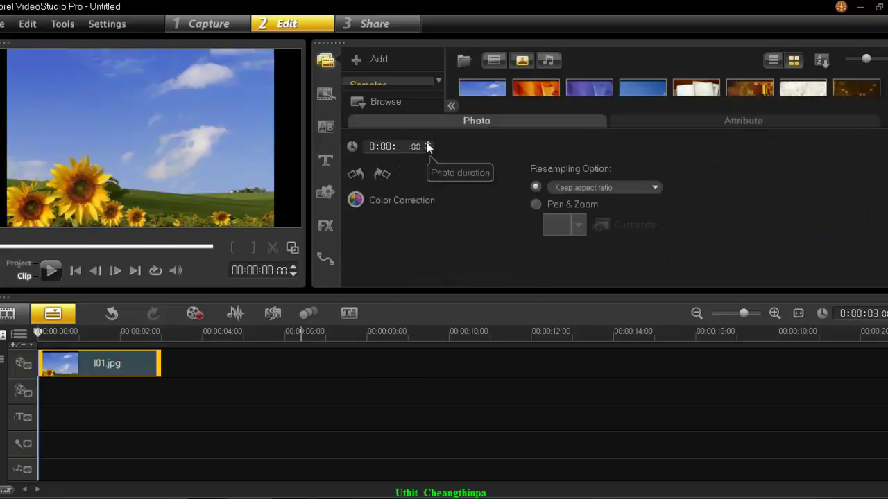
type("5")
key("Return")
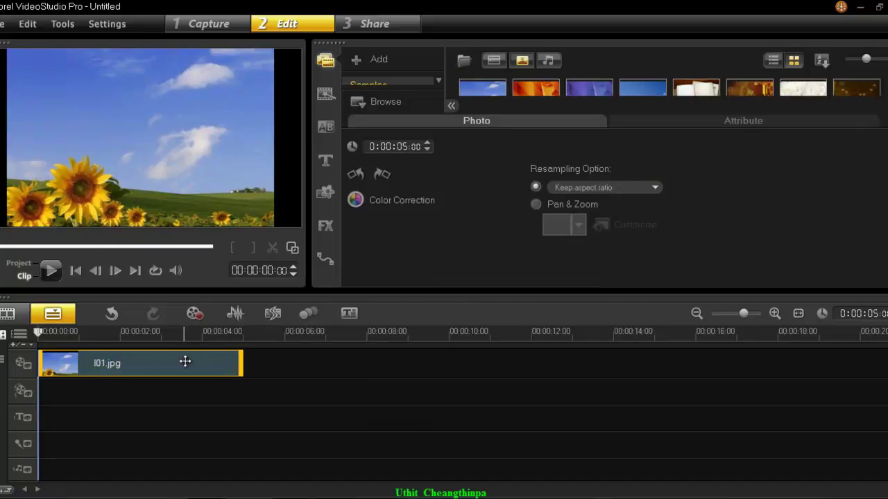
- Enable Pan & Zoom on the I01 clip and frame its start keyframe over the upper sky at 132% zoom
left_click(548, 207)
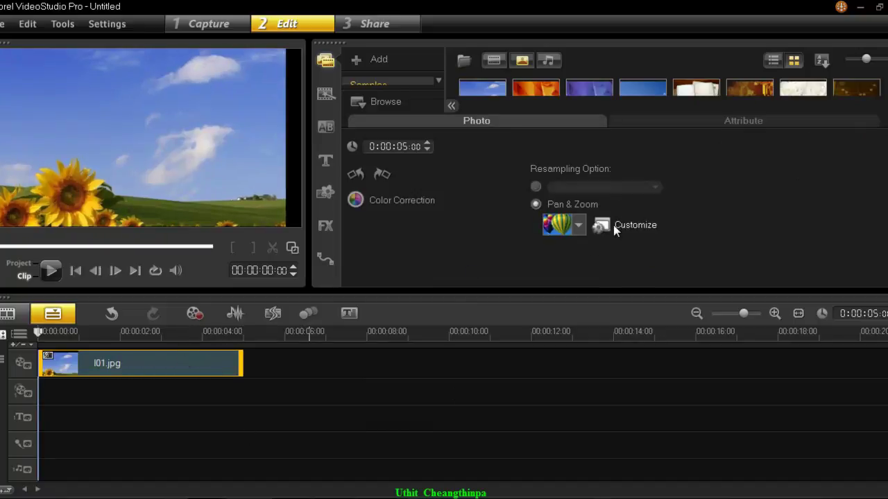
left_click(613, 225)
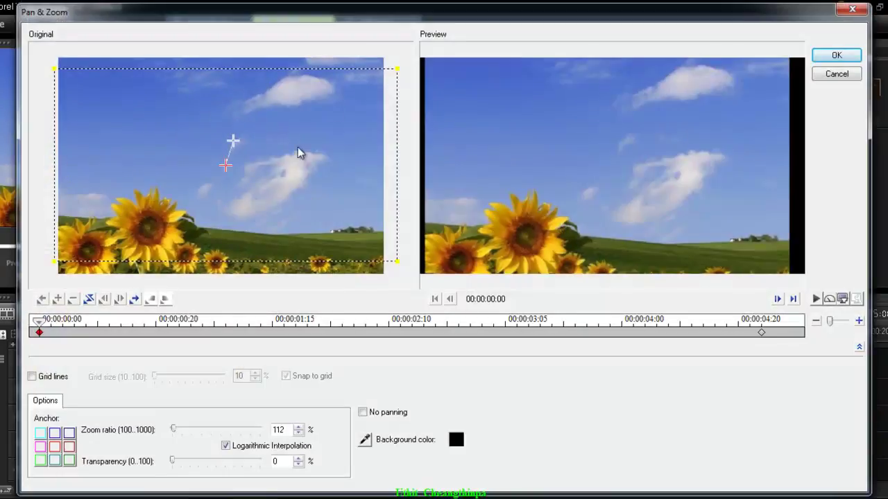
left_click_drag(397, 68, 362, 88)
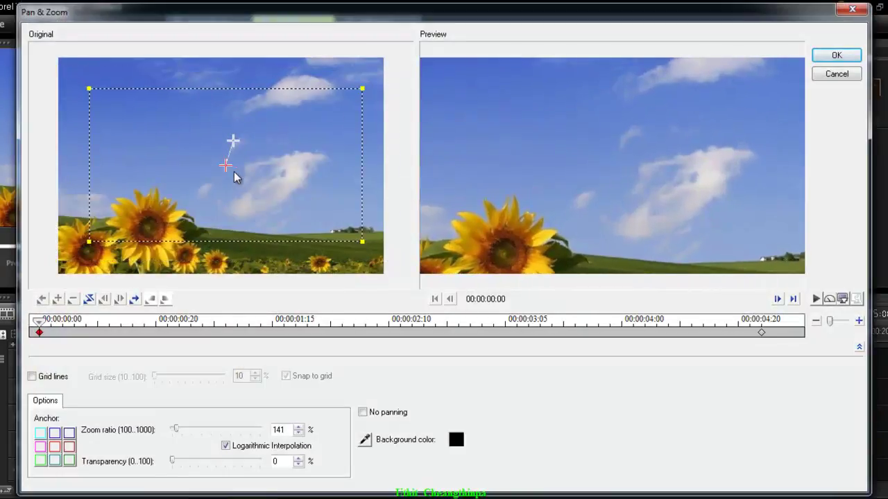
left_click_drag(226, 169, 244, 137)
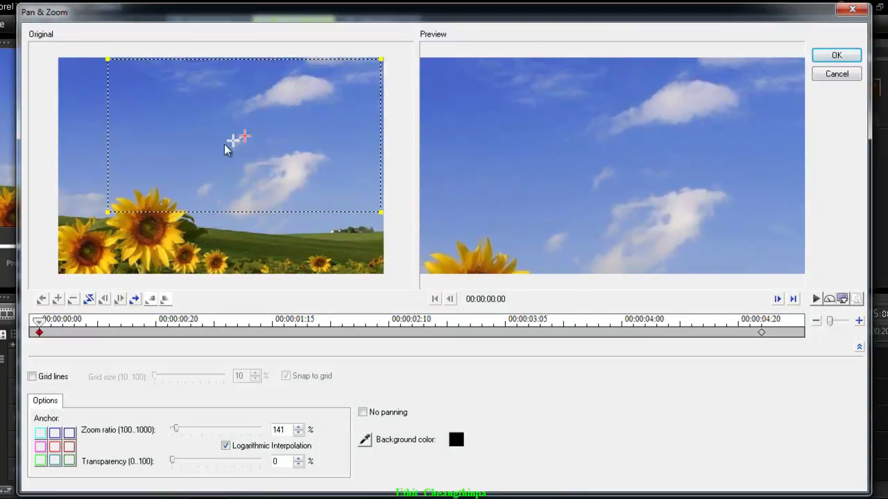
left_click_drag(102, 218, 93, 224)
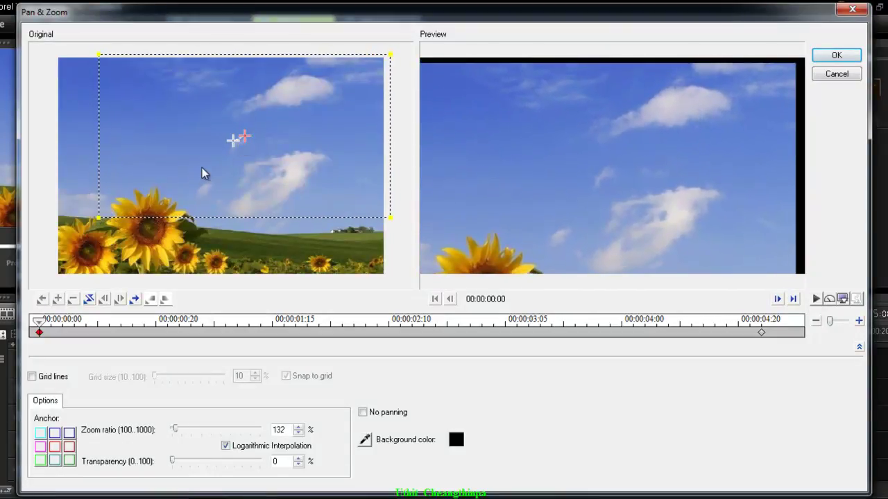
- Frame the end keyframe on the photo's lower-left sunflowers at 141% zoom, apply it and play back the clip
left_click_drag(244, 141, 196, 196)
key("End")
left_click_drag(322, 124, 331, 121)
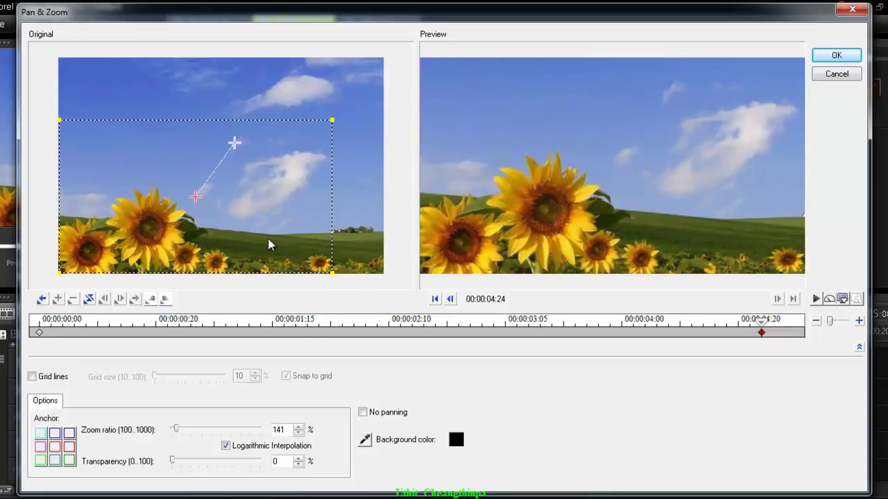
left_click(824, 58)
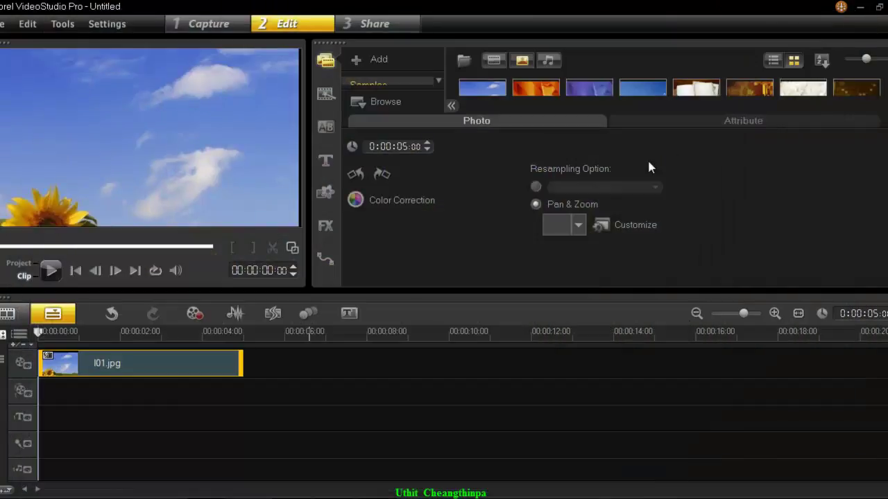
left_click(61, 274)
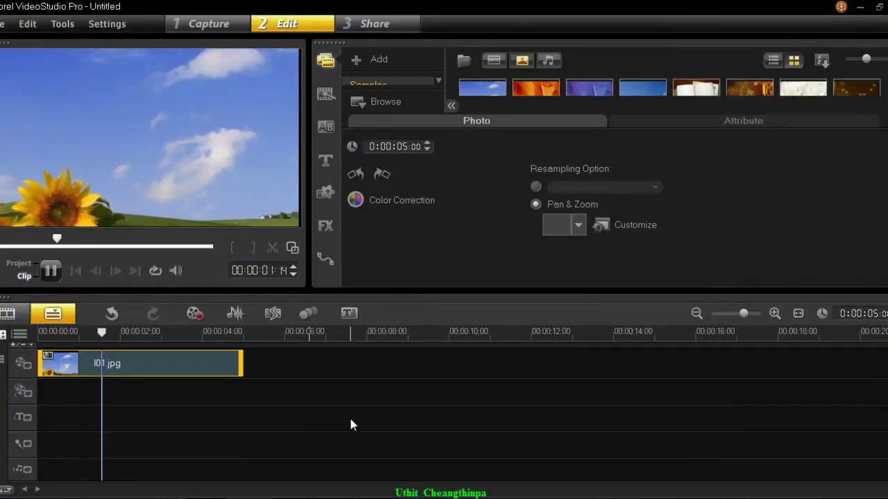
- Copy the I01 clip to the start of the overlay track and enlarge the overlay to leave only a narrow background border
right_click(151, 362)
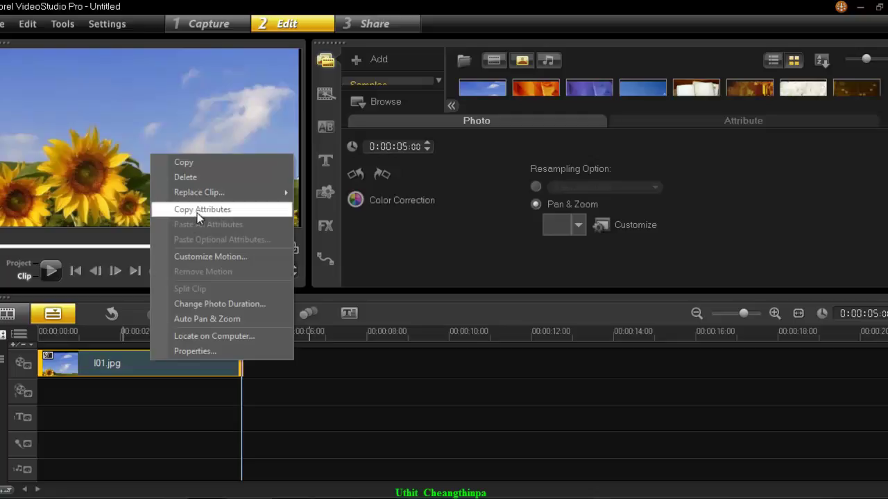
left_click(184, 163)
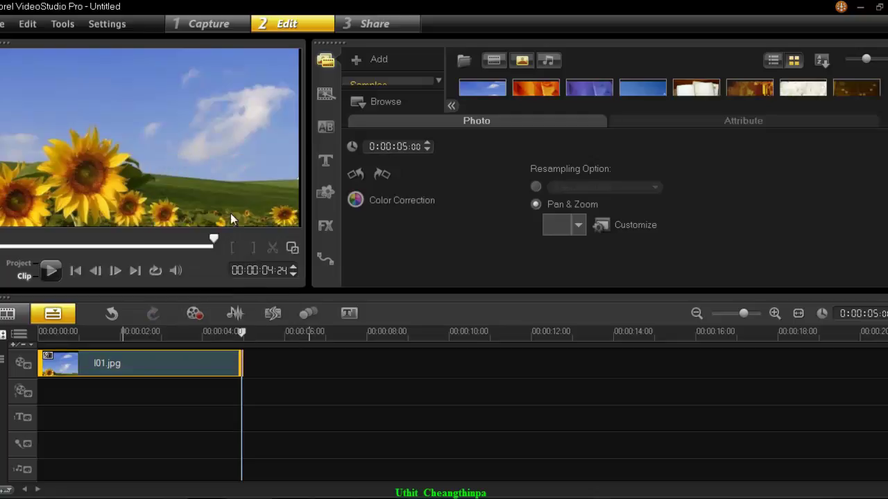
left_click(77, 392)
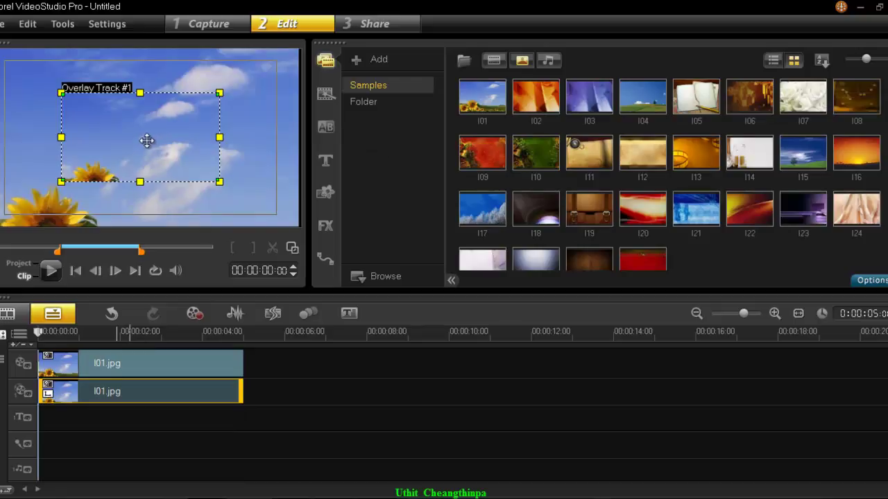
left_click_drag(221, 95, 282, 58)
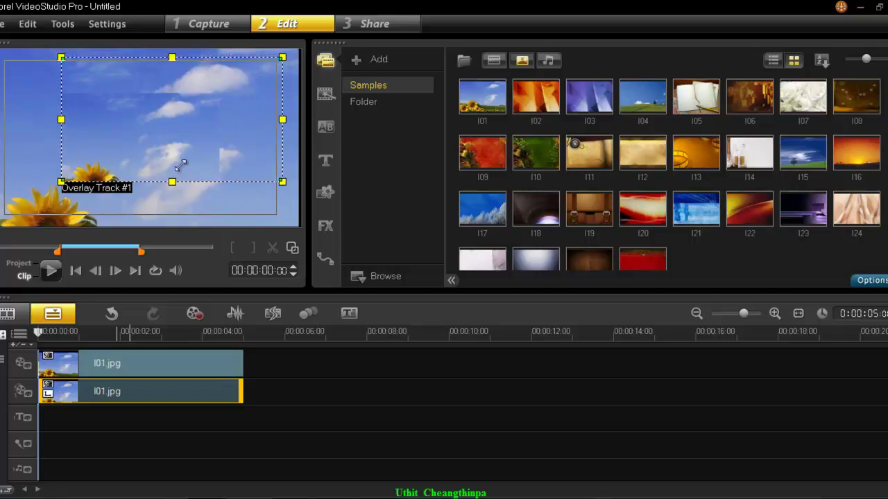
left_click_drag(61, 182, 1, 219)
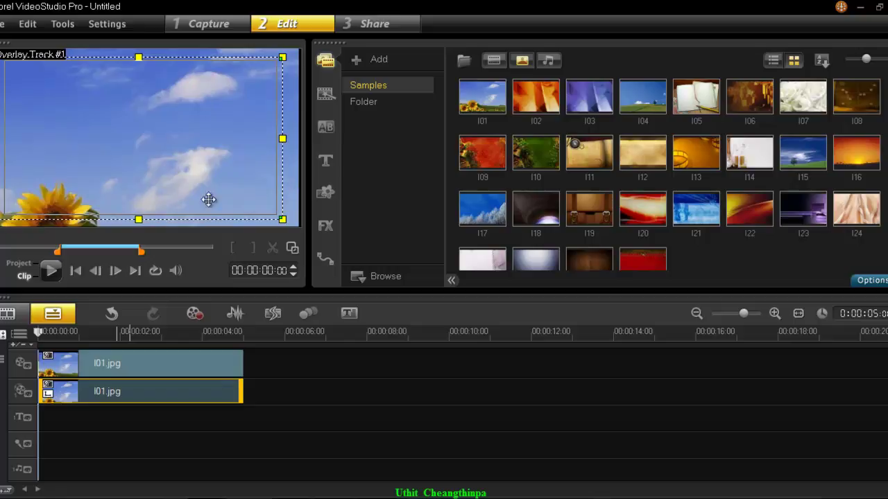
- Apply the Duotone video filter to the I01 clip on the main video track
left_click(105, 358)
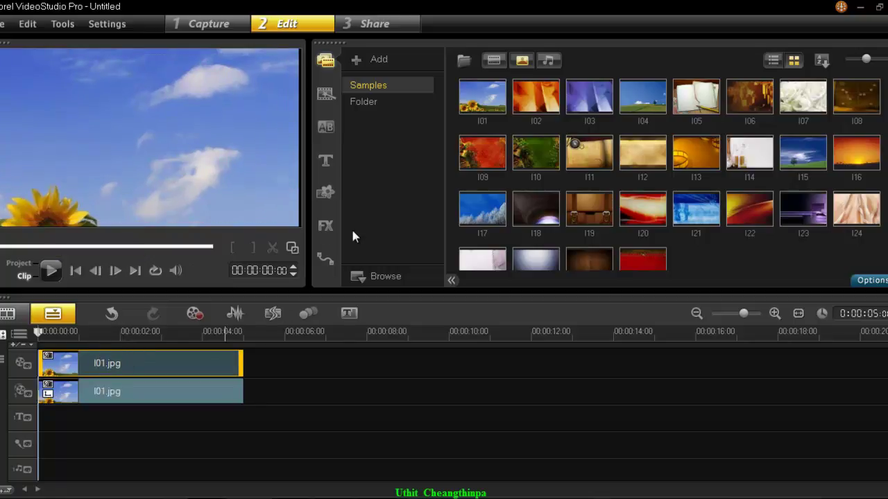
left_click(324, 228)
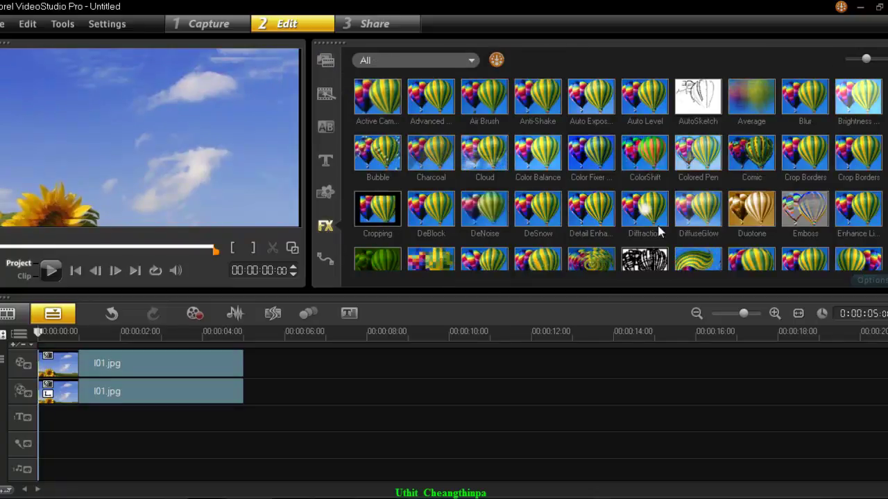
left_click(377, 208)
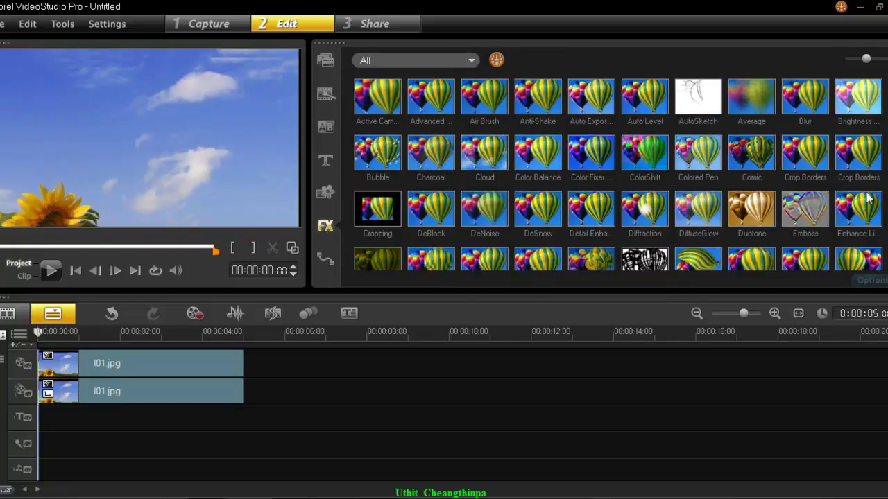
scroll(868, 189, "down", 2)
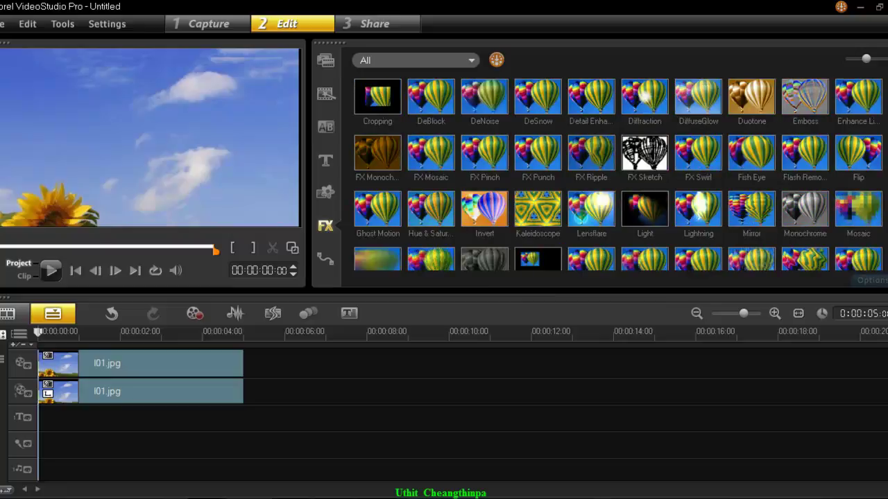
left_click(763, 114)
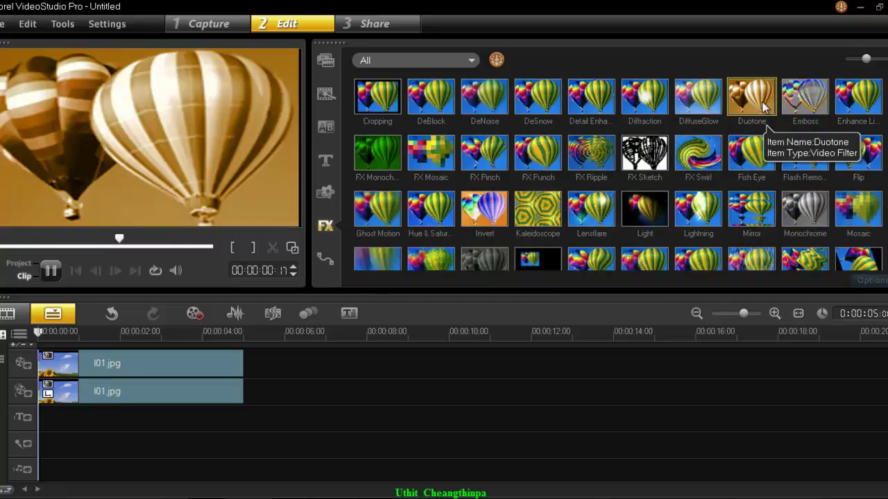
left_click_drag(751, 97, 165, 362)
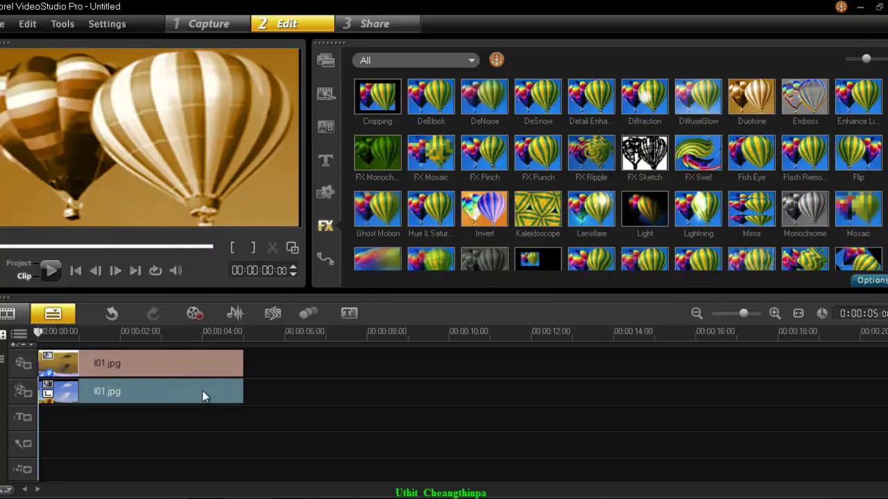
- Play the project from the beginning to check the overlay against the duotone background
left_click(113, 332)
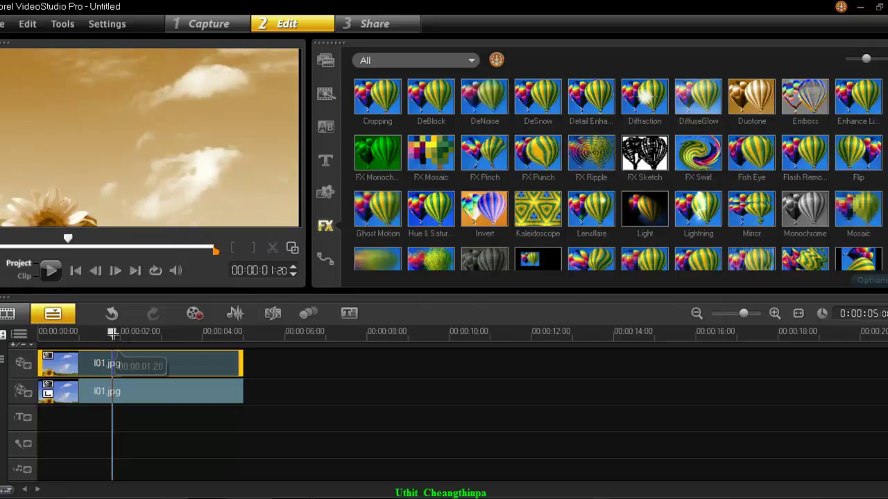
key("space")
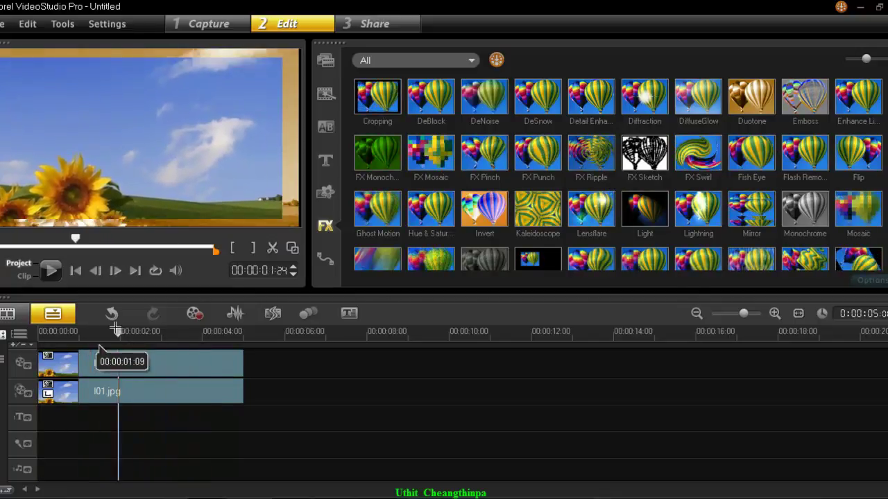
key("Home")
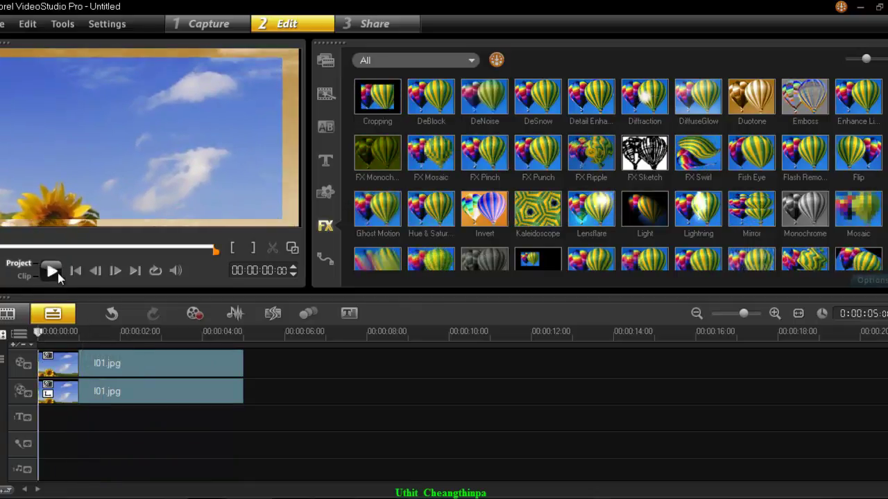
key("space")
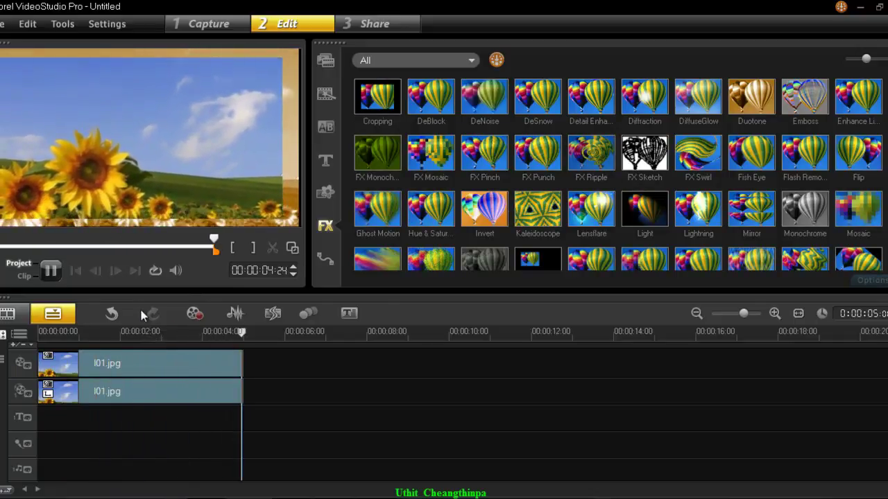
- Add the sample photo I15 to the main video track directly after the I01 clip
left_click(326, 62)
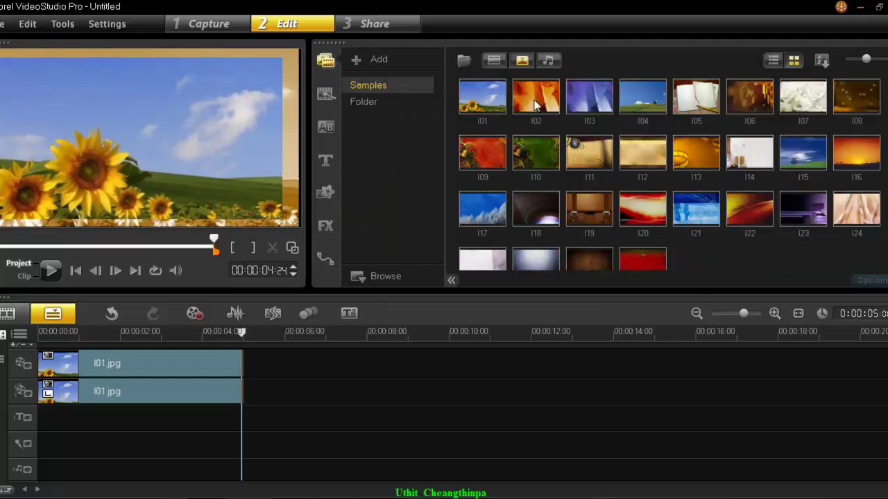
left_click(628, 102)
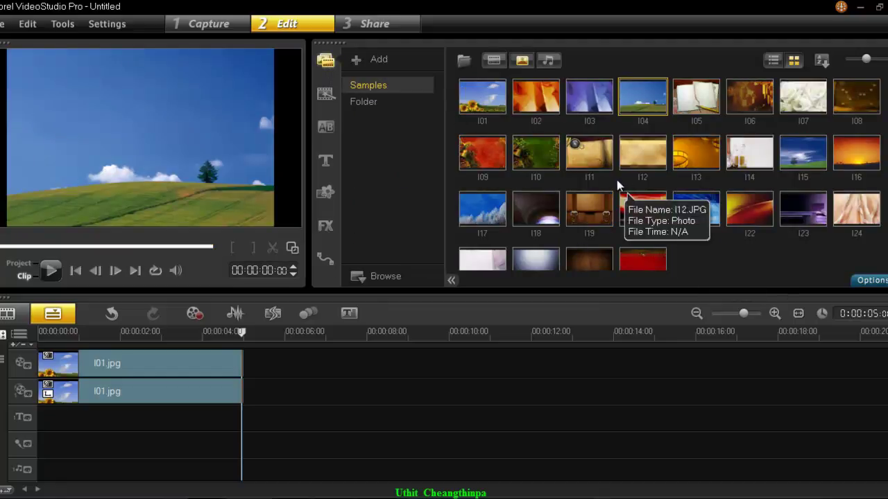
left_click(493, 165)
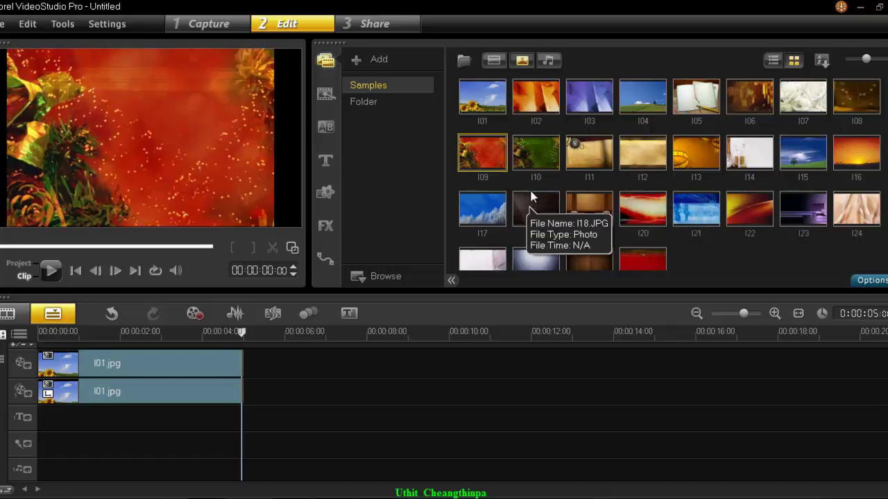
left_click(796, 163)
left_click_drag(646, 243, 315, 362)
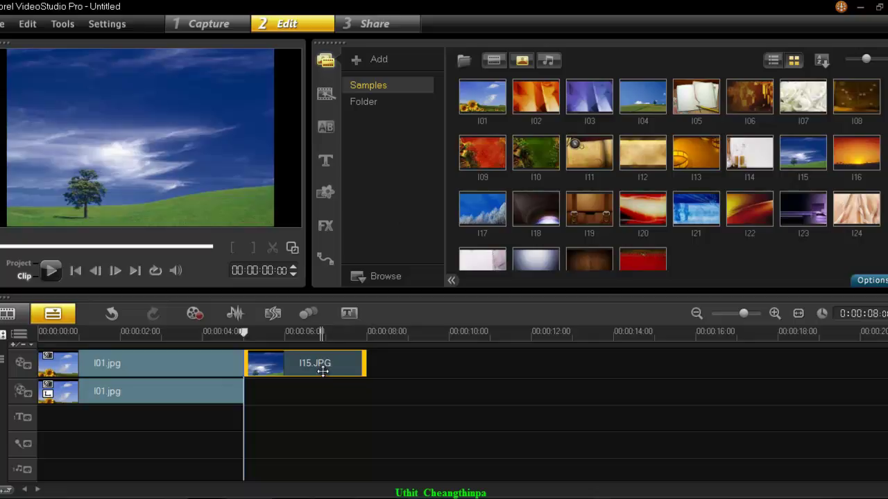
- Set the duration of the I15 photo clip to 5 seconds
double_click(333, 360)
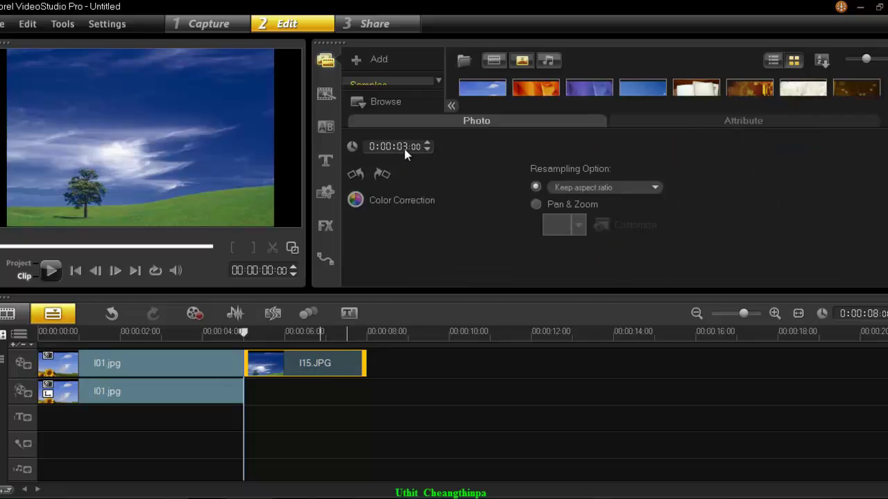
type("5")
left_click(450, 179)
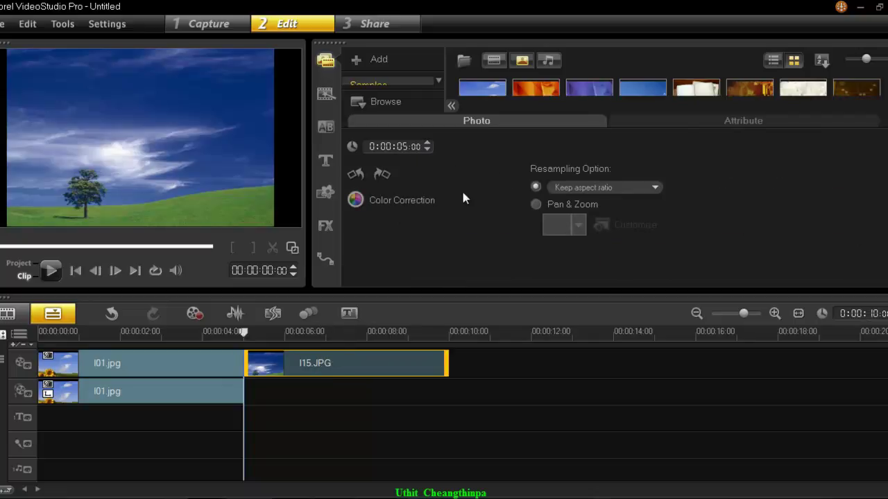
- Enable Pan & Zoom on the I15 clip and frame its start keyframe over the lower tree and hill at 125% zoom
left_click(574, 210)
left_click(596, 229)
left_click_drag(393, 72, 379, 81)
left_click_drag(227, 168, 216, 185)
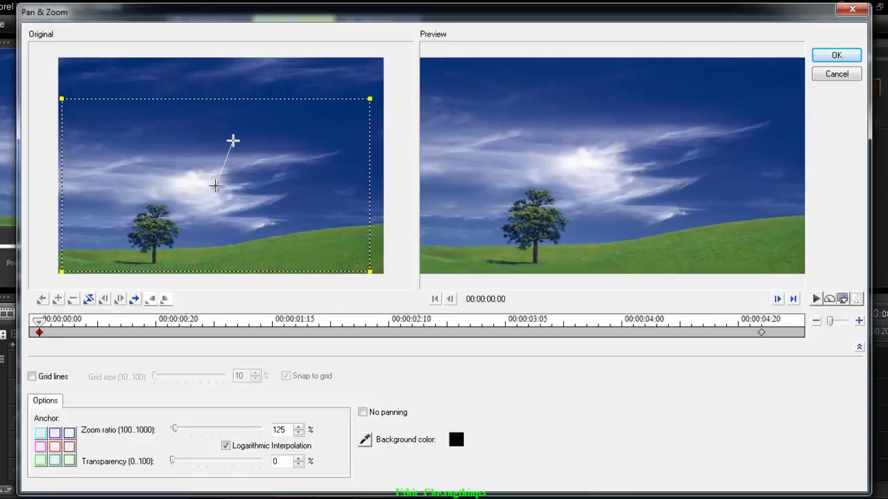
- Frame the I15 clip's end keyframe over the upper sky at 129% zoom, keeping the frame inside the photo
left_click(233, 140)
left_click_drag(232, 141, 247, 136)
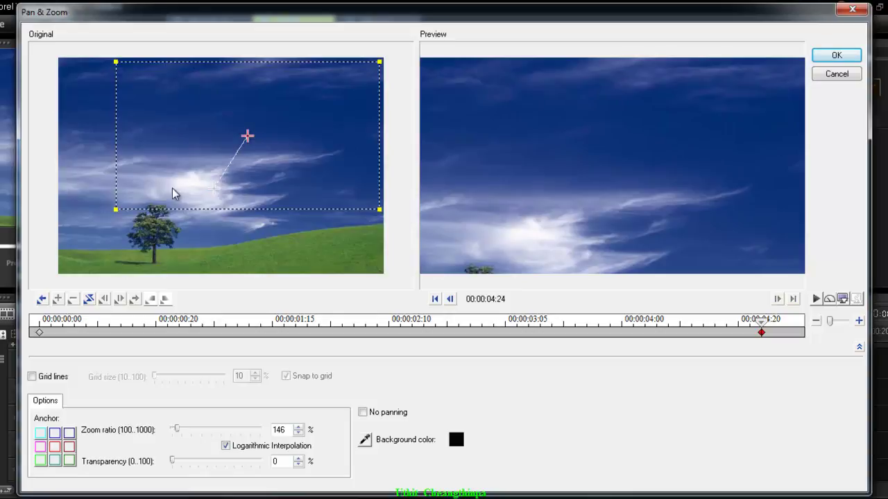
left_click_drag(116, 210, 97, 220)
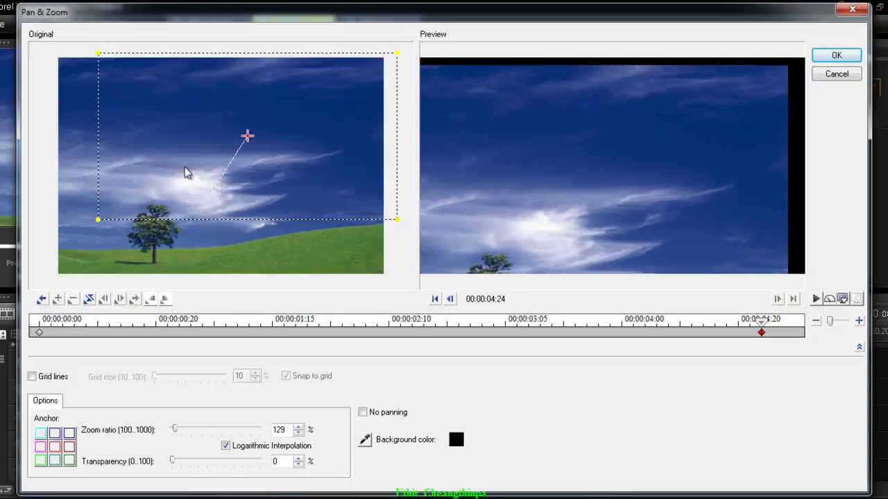
left_click_drag(245, 136, 229, 145)
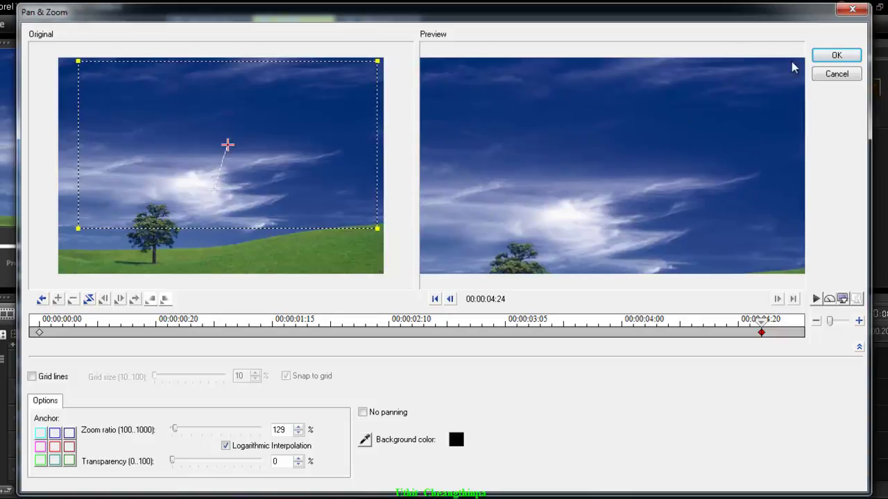
- Copy the I15 clip to the overlay track directly below the original and enlarge it to nearly fill the frame
left_click(832, 56)
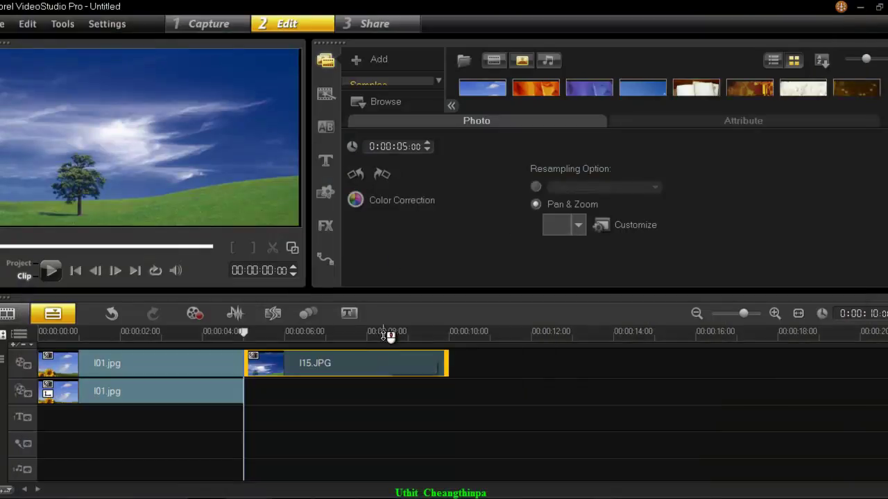
right_click(368, 369)
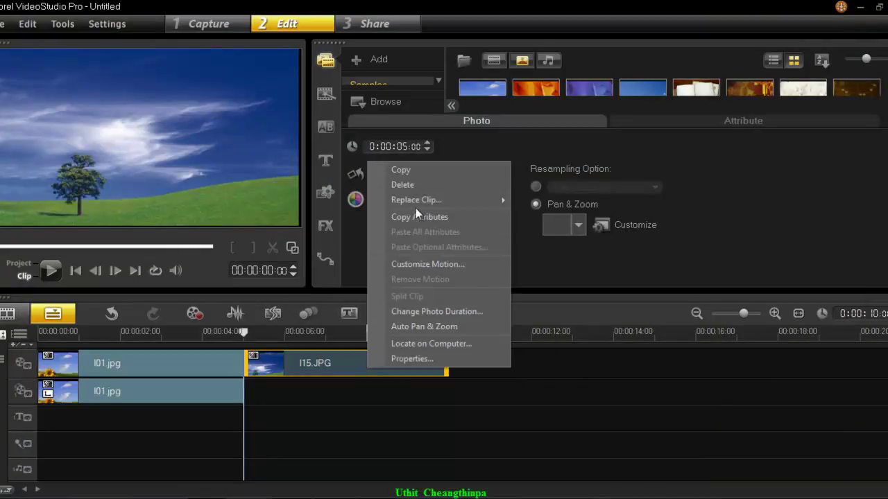
left_click(416, 170)
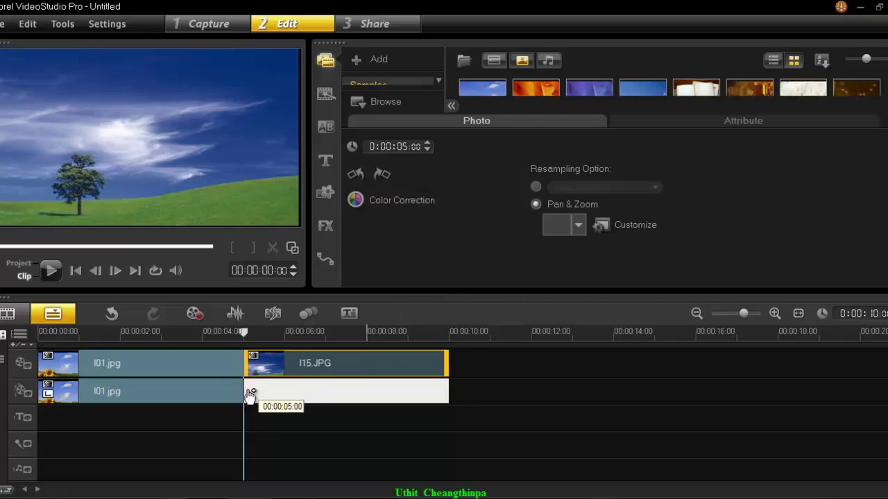
left_click(251, 397)
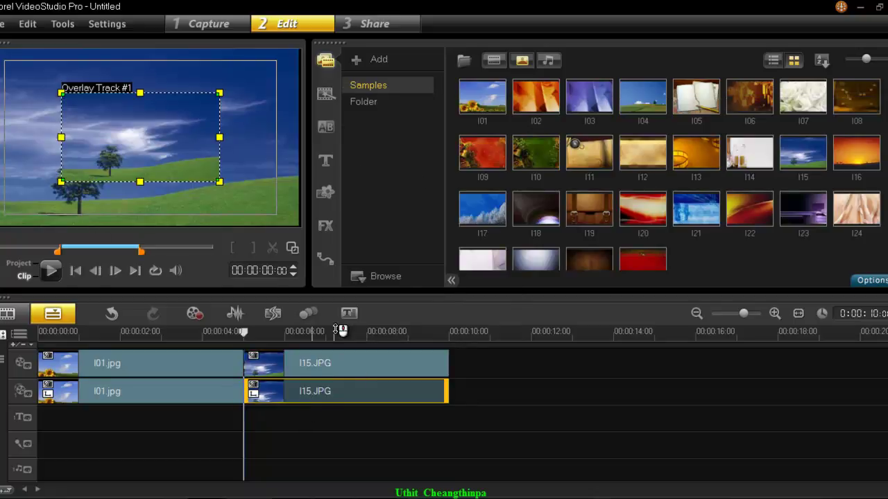
left_click_drag(221, 92, 286, 74)
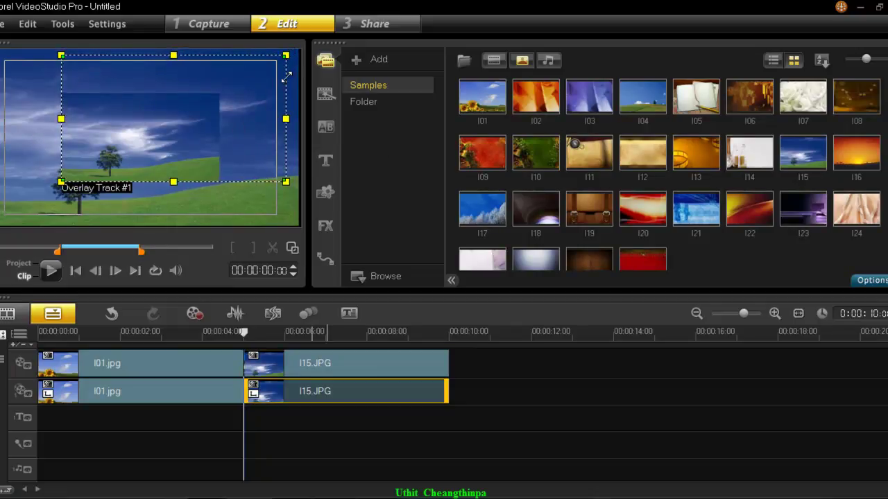
left_click_drag(60, 183, 0, 219)
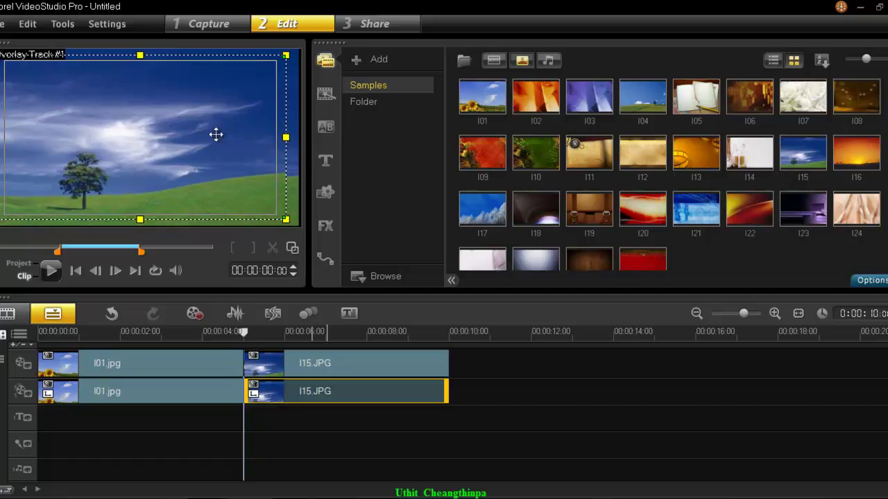
- Apply the Duotone filter to the I15 clip on the main video track
left_click(324, 227)
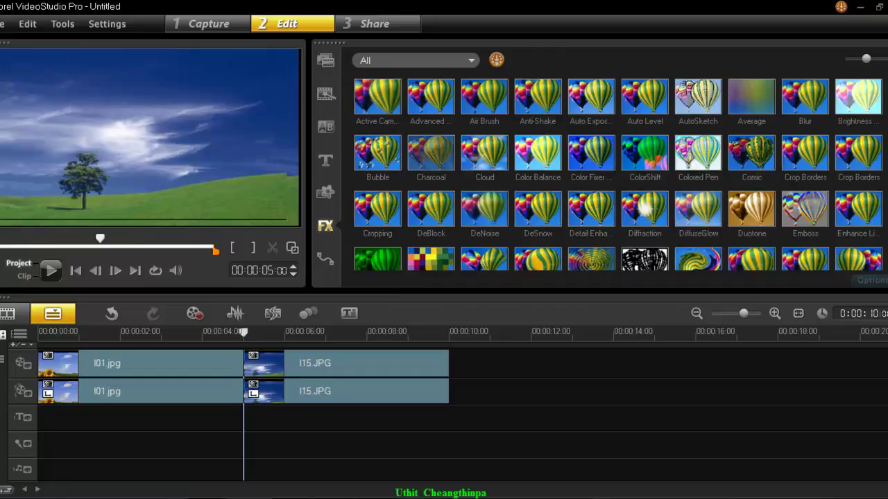
scroll(872, 199, "down", 2)
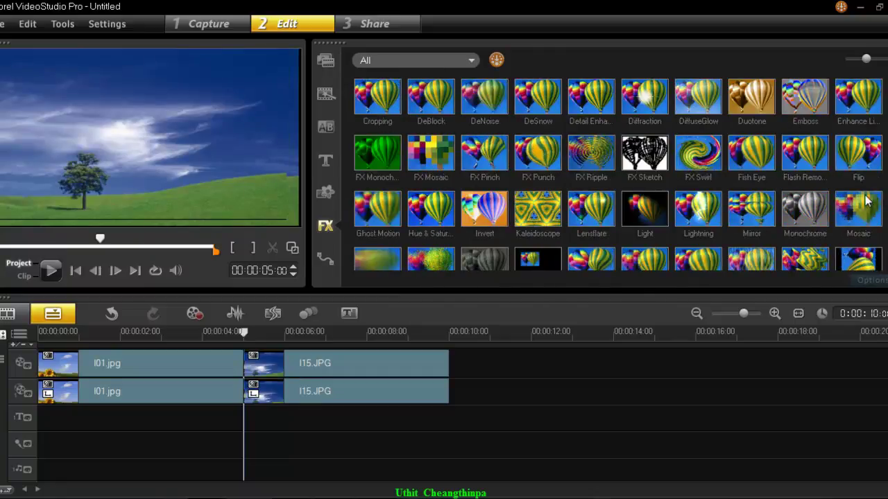
left_click_drag(751, 97, 348, 371)
- Play the whole project from the beginning to review both photos over their duotone backgrounds
left_click(336, 333)
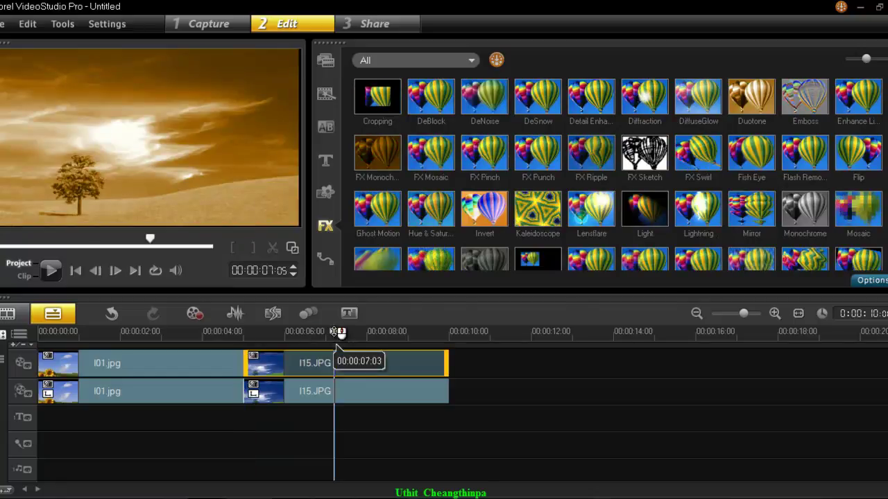
key("space")
left_click_drag(402, 332, 38, 332)
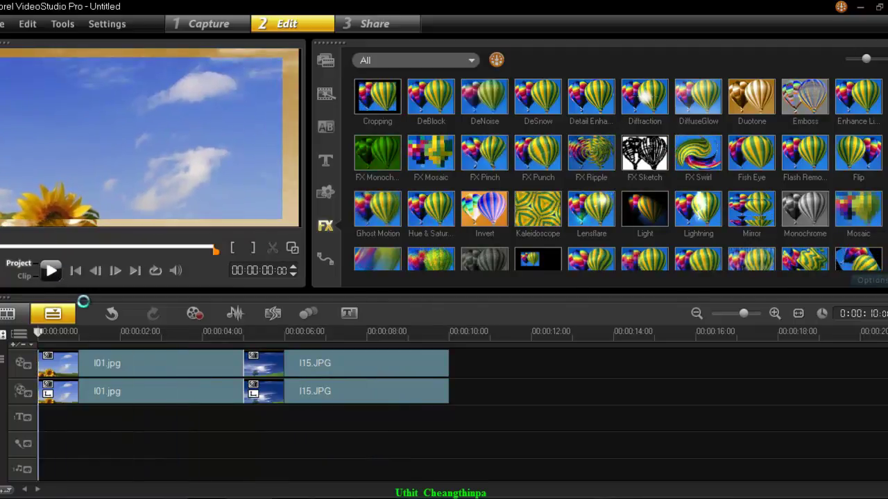
key("space")
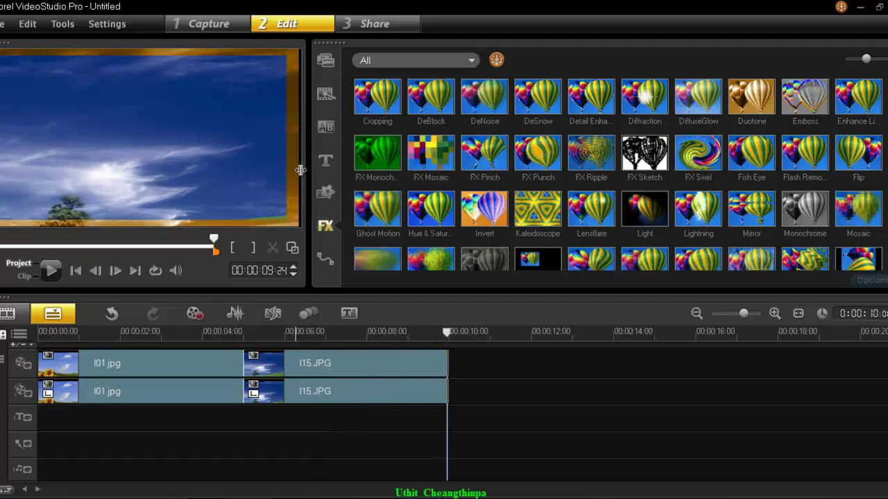
- Add the sample video V14 to the main video track directly after I15 and play its opening seconds
left_click(320, 63)
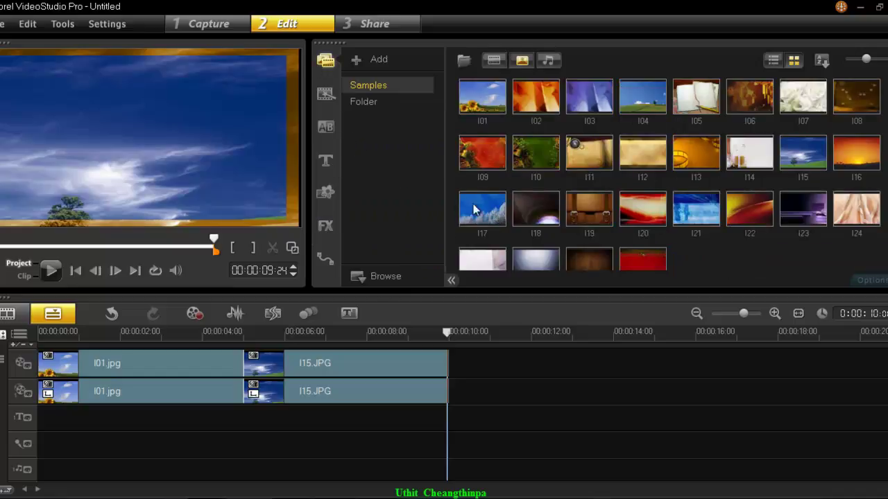
left_click(522, 62)
left_click(494, 60)
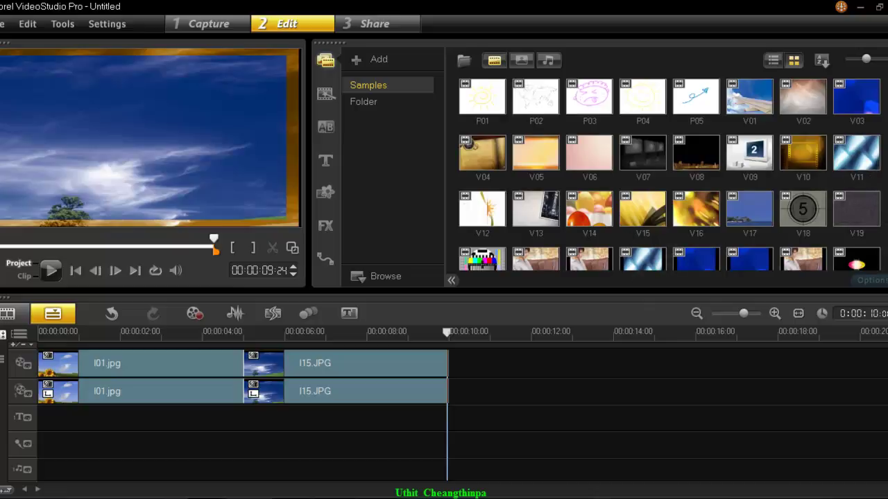
scroll(669, 173, "down", 1)
scroll(669, 173, "up", 1)
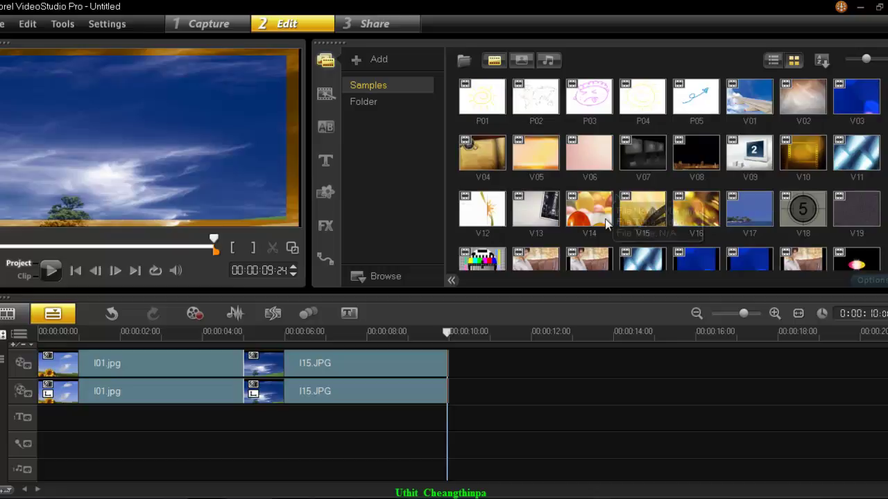
left_click_drag(593, 217, 582, 399)
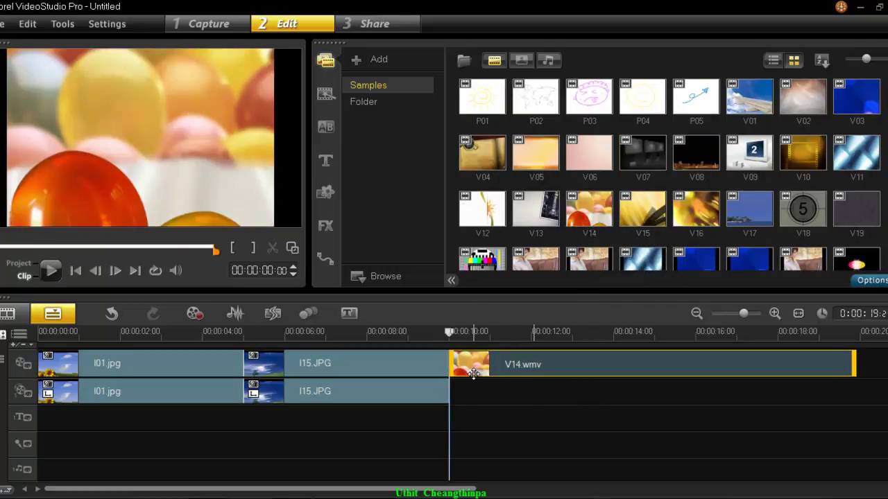
left_click(52, 273)
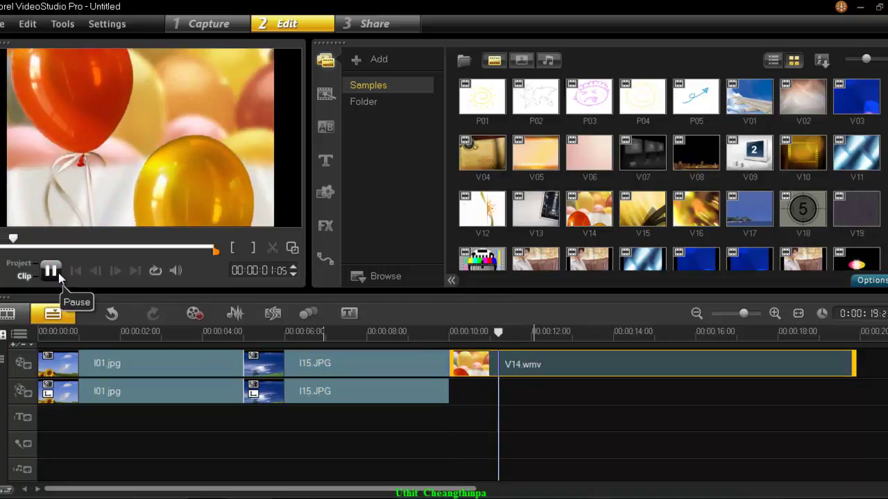
left_click(63, 274)
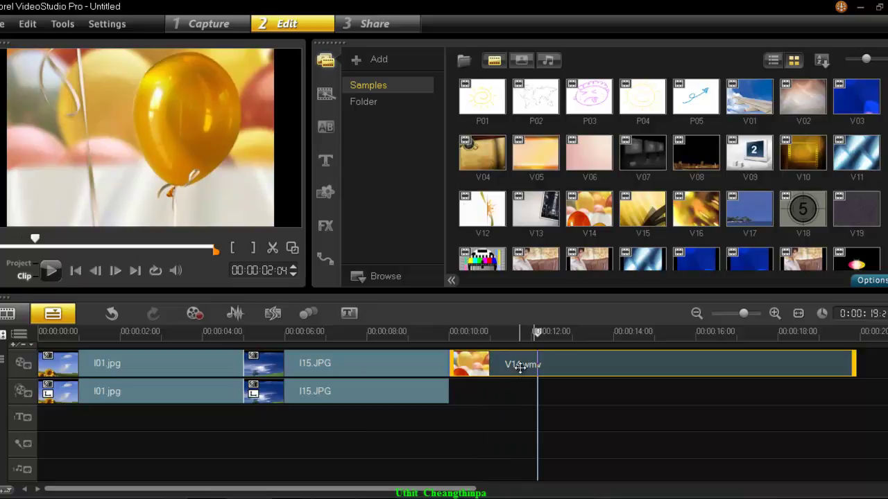
- Copy the V14 video clip to the overlay track directly below the original
right_click(520, 368)
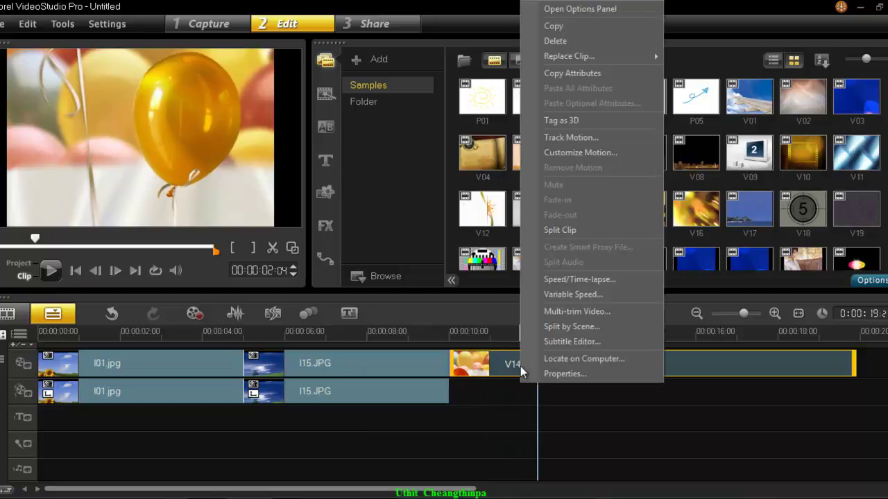
left_click(583, 26)
left_click(454, 401)
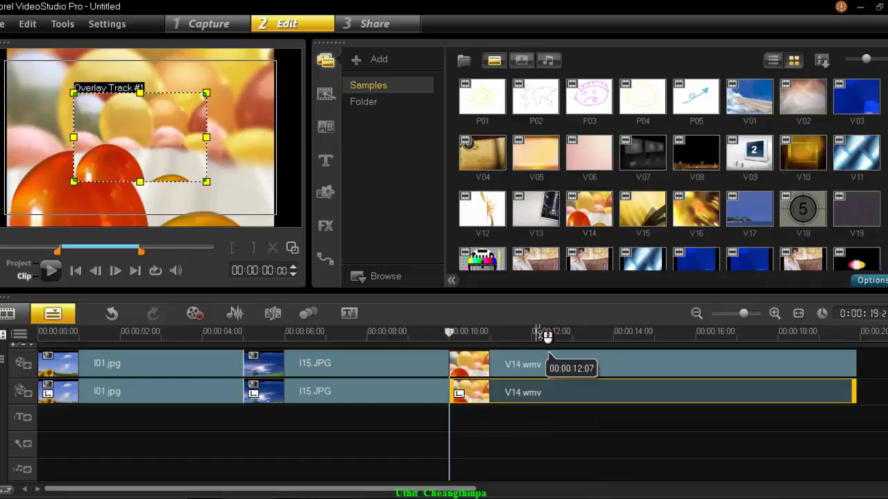
- Enlarge the V14 overlay to nearly fill the frame, leaving a narrow border of the main-track video around it
left_click_drag(206, 95, 246, 67)
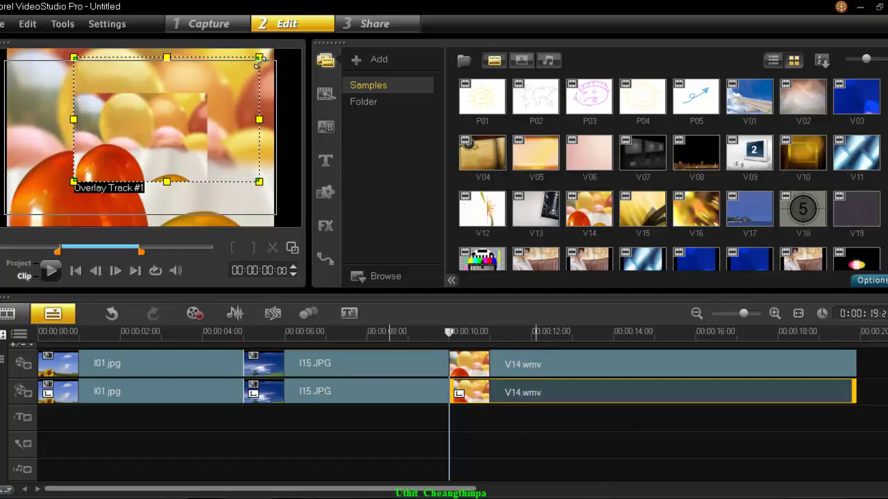
left_click_drag(74, 182, 15, 219)
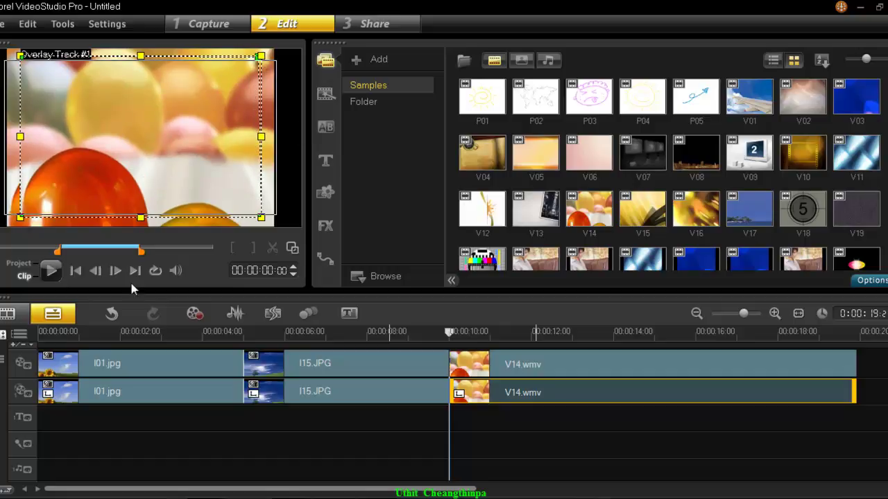
left_click(111, 315)
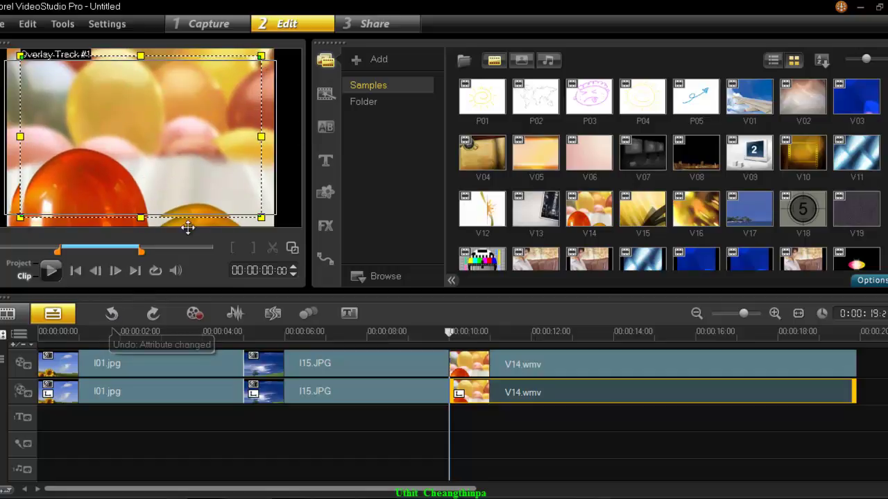
left_click(257, 62)
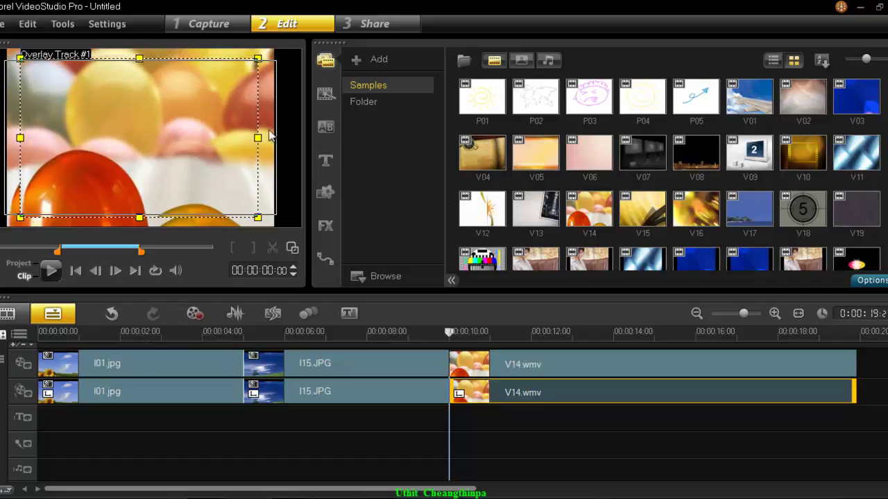
- Apply the Monochrome filter to the V14 clip on the main video track
left_click(555, 367)
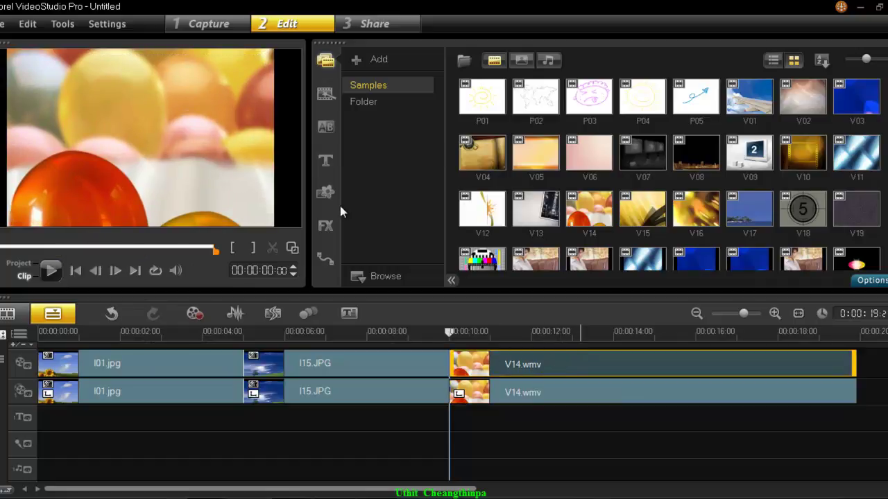
left_click(325, 224)
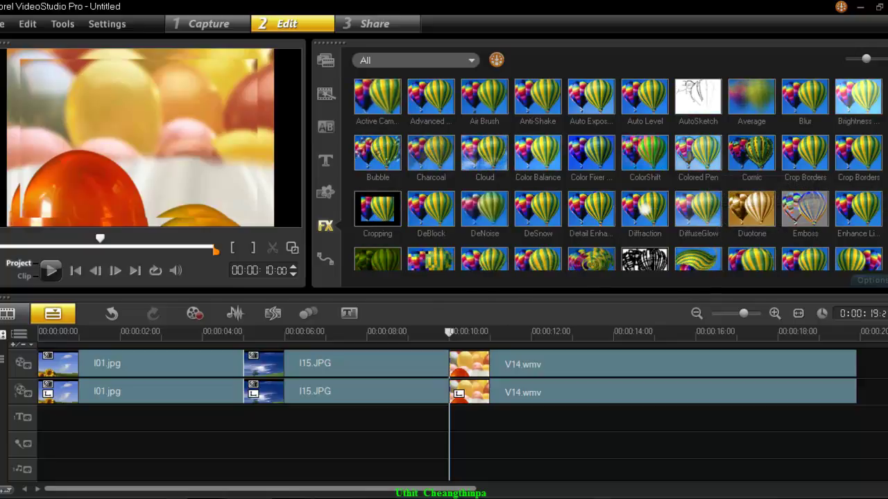
scroll(879, 198, "down", 2)
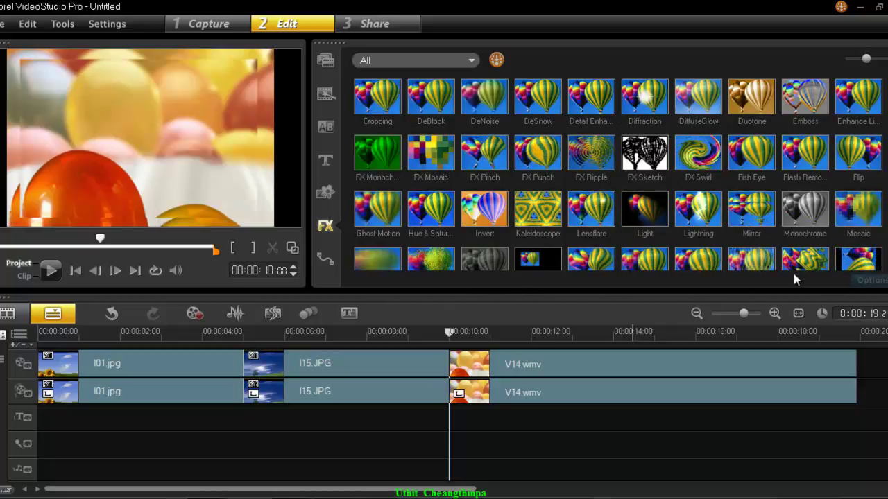
scroll(879, 203, "down", 1)
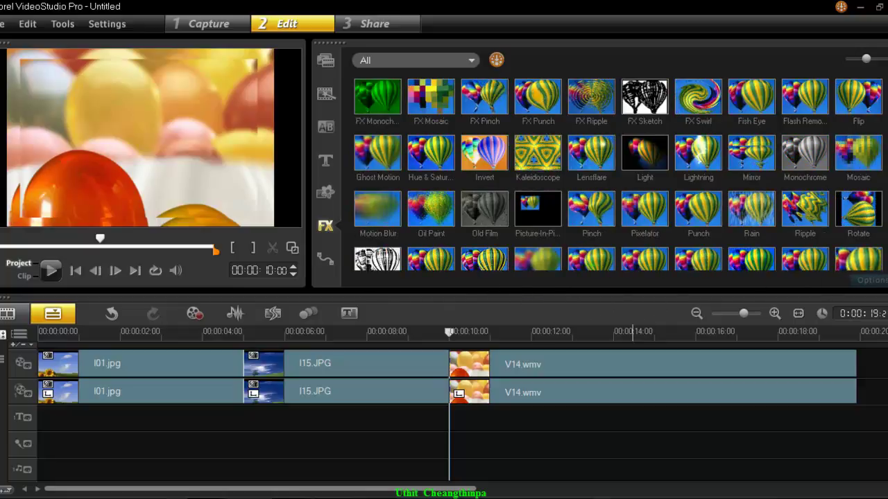
scroll(617, 173, "down", 1)
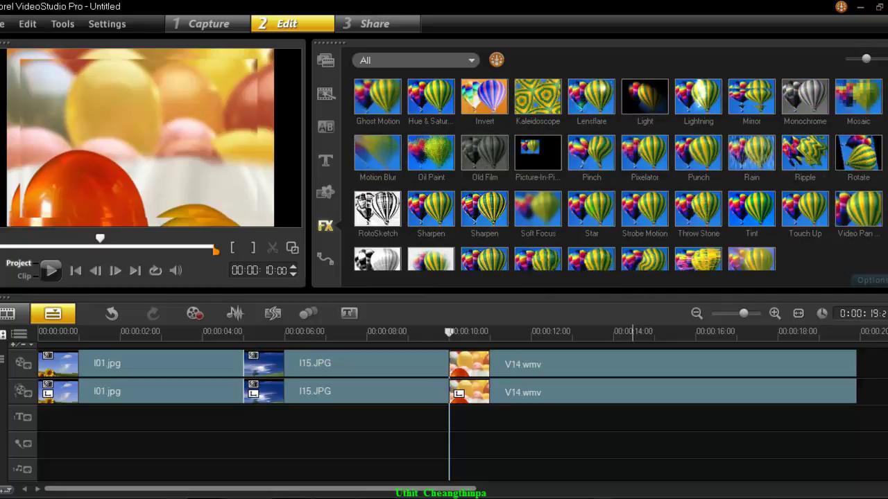
scroll(617, 174, "up", 1)
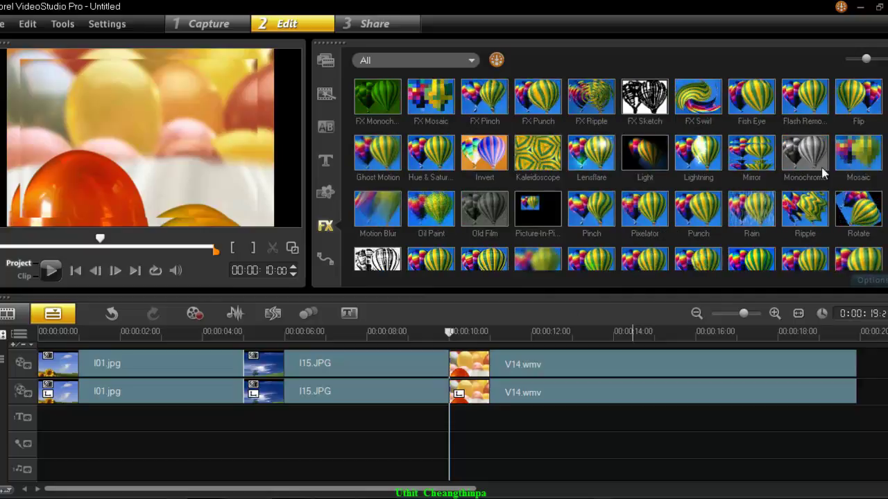
left_click_drag(804, 153, 643, 364)
- Play the V14 section of the project to review the color overlay against its monochrome background
left_click(530, 332)
left_click(490, 353)
key("space")
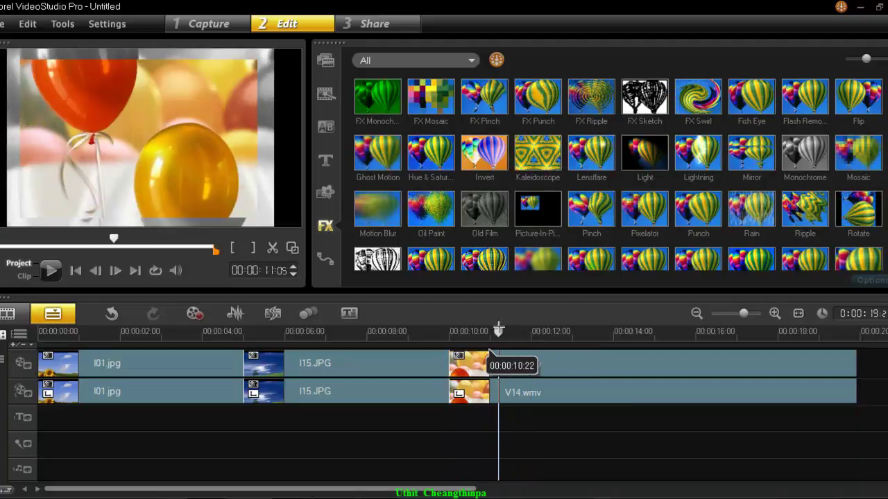
left_click_drag(508, 332, 482, 332)
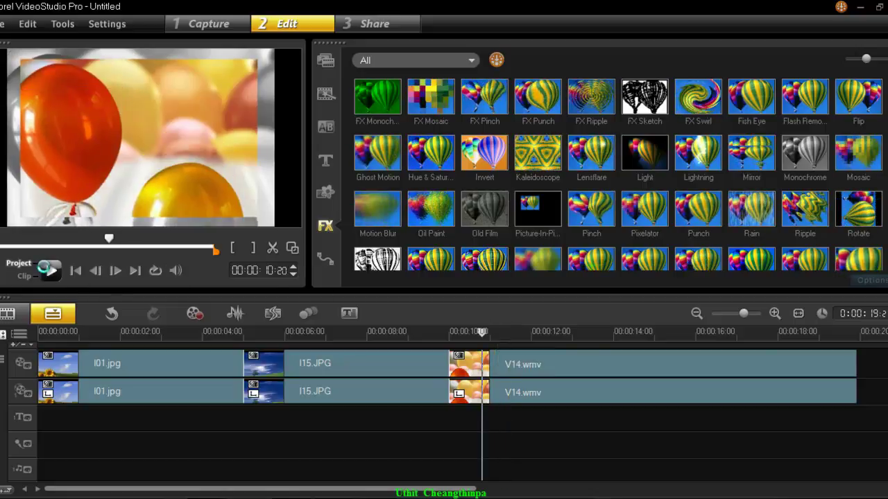
left_click(48, 270)
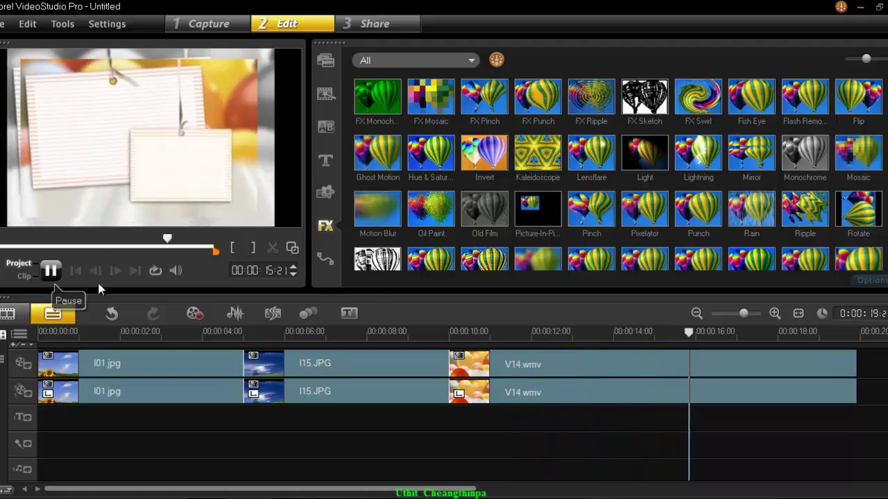
left_click(515, 334)
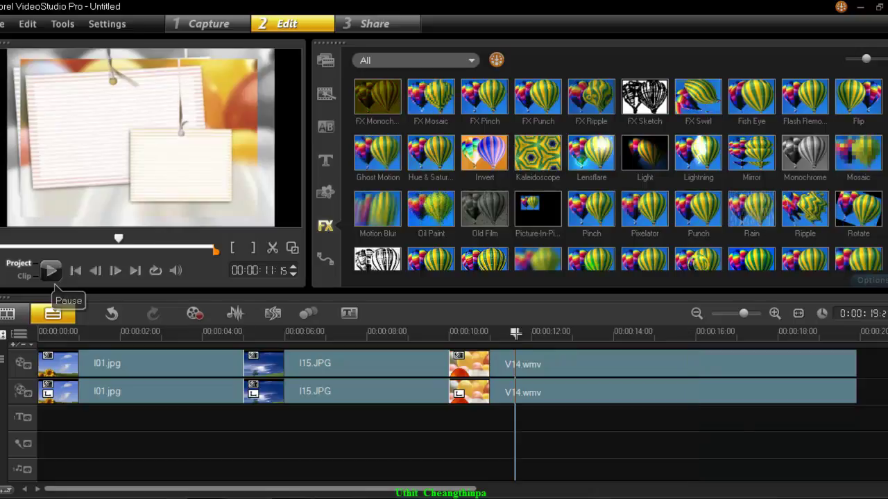
- Apply the Old Film and Zoom Motion filters to the V14 clip on the main video track
left_click(549, 369)
left_click_drag(515, 302, 520, 371)
left_click_drag(532, 333, 492, 338)
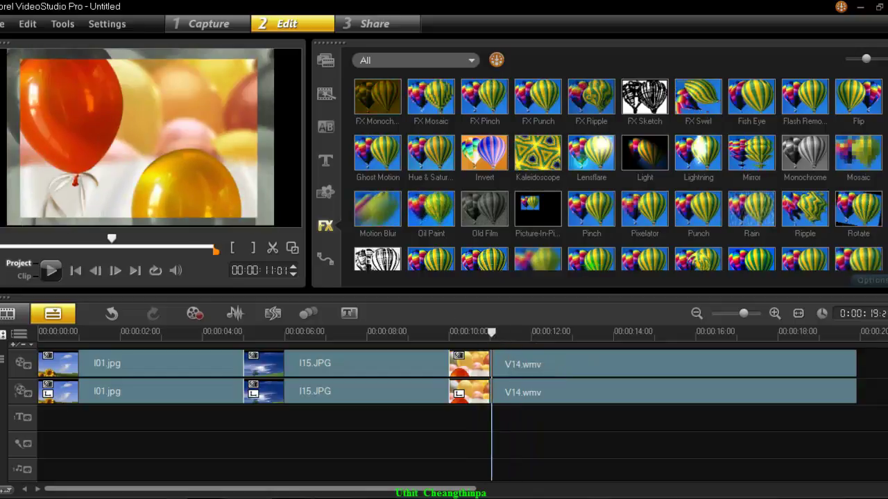
scroll(617, 159, "down", 4)
left_click_drag(765, 219, 534, 357)
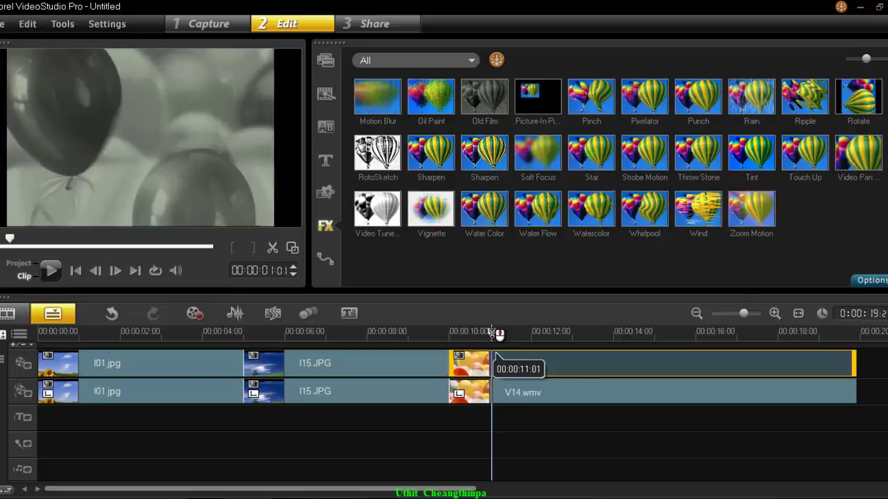
- Play and scrub through the V14 section of the project to review the color overlay with the Old Film and Zoom Motion filters behind it
left_click(482, 335)
key("space")
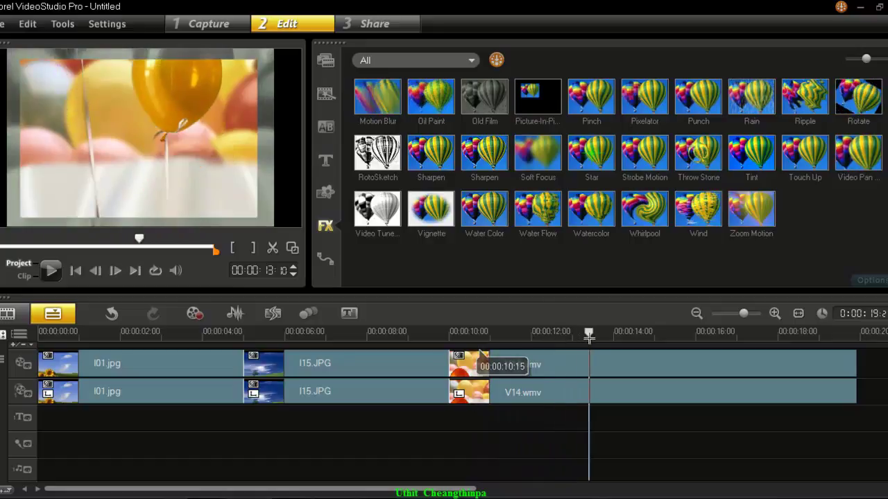
left_click_drag(610, 337, 525, 335)
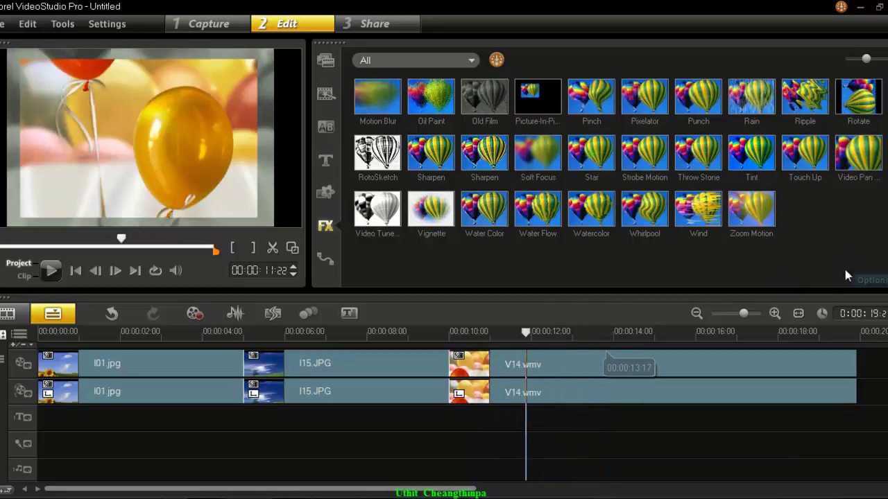
- Apply the Colored Pen filter to the V14 clip on the main video track
scroll(749, 216, "up", 6)
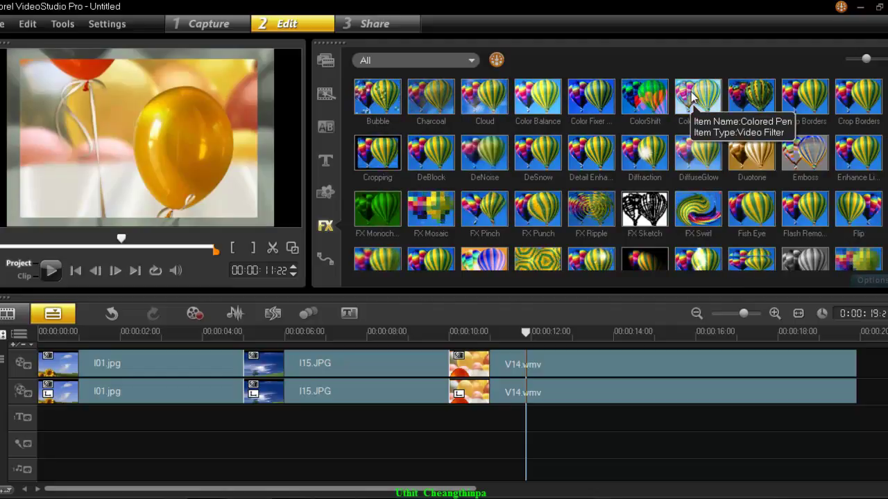
mouse_move(696, 99)
left_mouse_down()
mouse_move(551, 358)
mouse_move(539, 363)
left_mouse_up()
- Review the V14 section with its Colored Pen background, and scrub from the end of I01.jpg through I15.JPG to check their overlays
key("space")
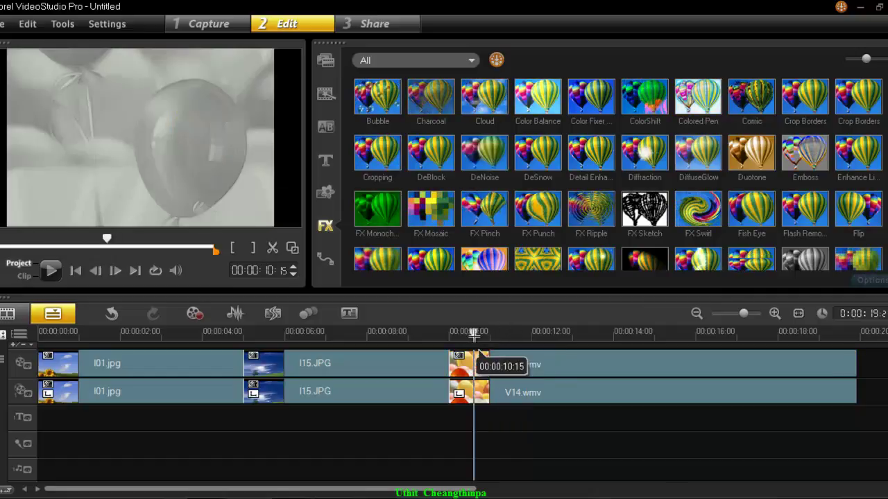
left_click_drag(515, 335, 616, 335)
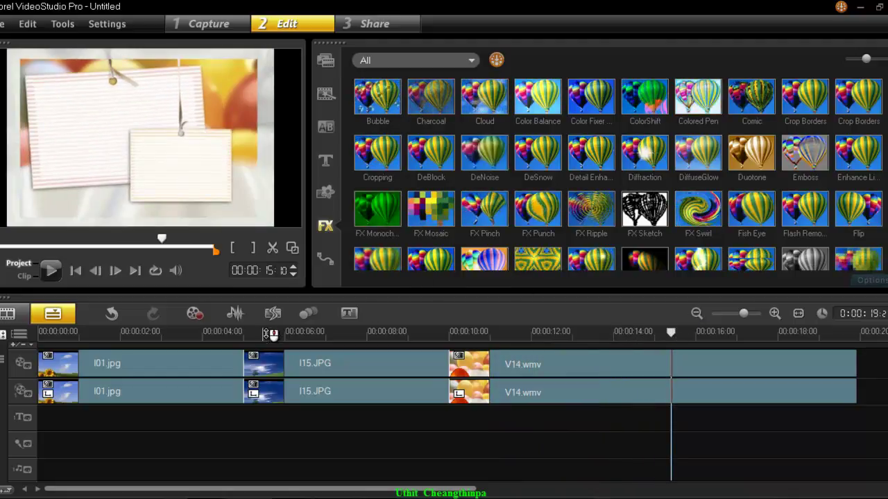
left_click(203, 335)
left_click_drag(200, 336, 430, 324)
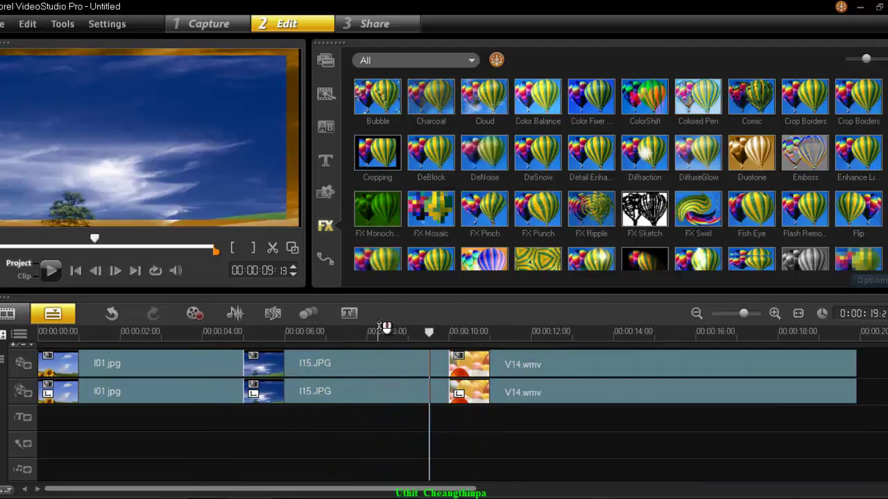